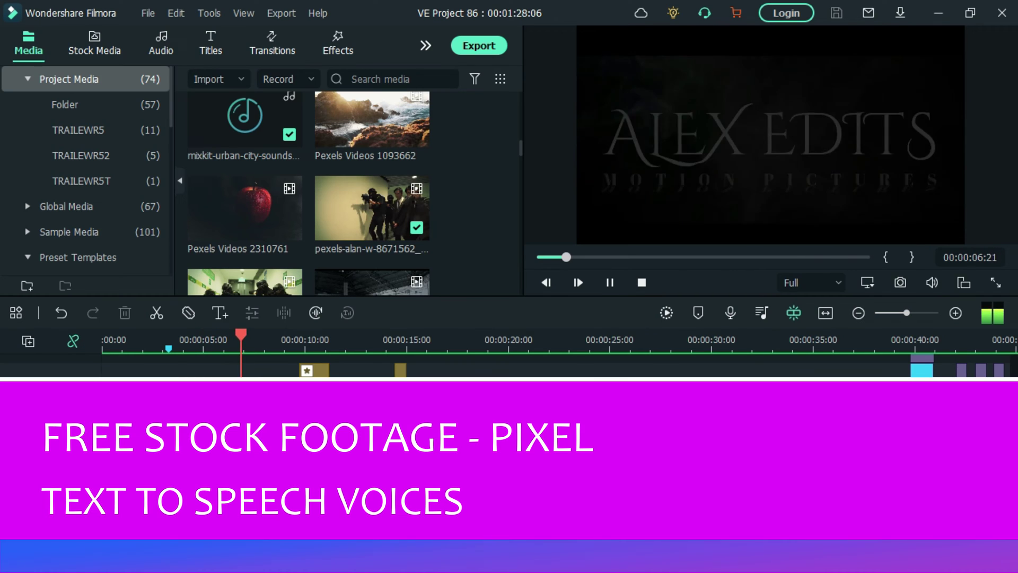
Step: Stop playback and move the TRAILEWR52 clip from the start of track 1 to about 20 seconds on track 2
{"action": "key", "text": "space"}
{"action": "left_click", "coordinate": [136, 349]}
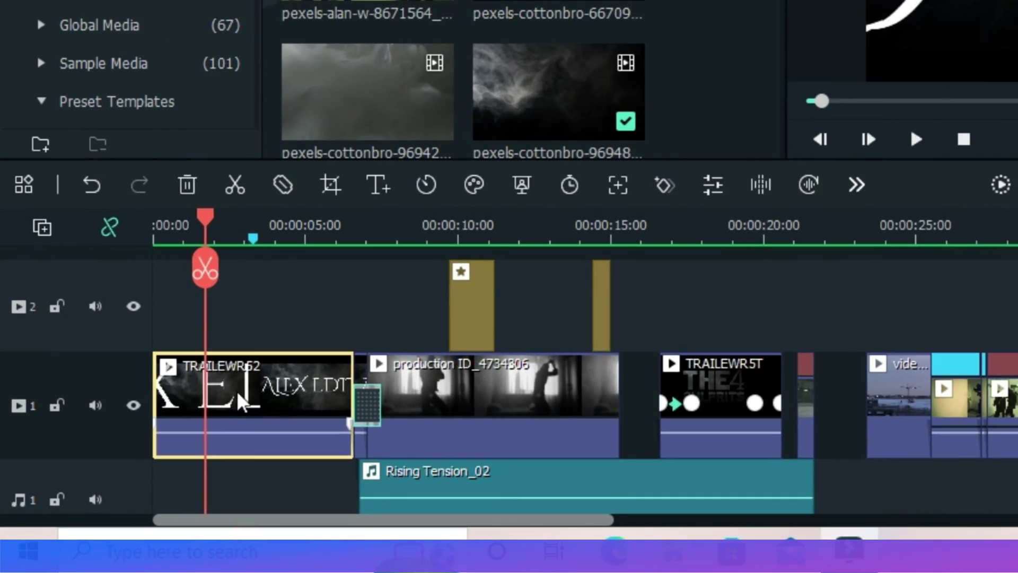
{"action": "left_click_drag", "start_coordinate": [167, 451], "coordinate": [448, 385]}
{"action": "left_click_drag", "start_coordinate": [672, 293], "coordinate": [834, 295]}
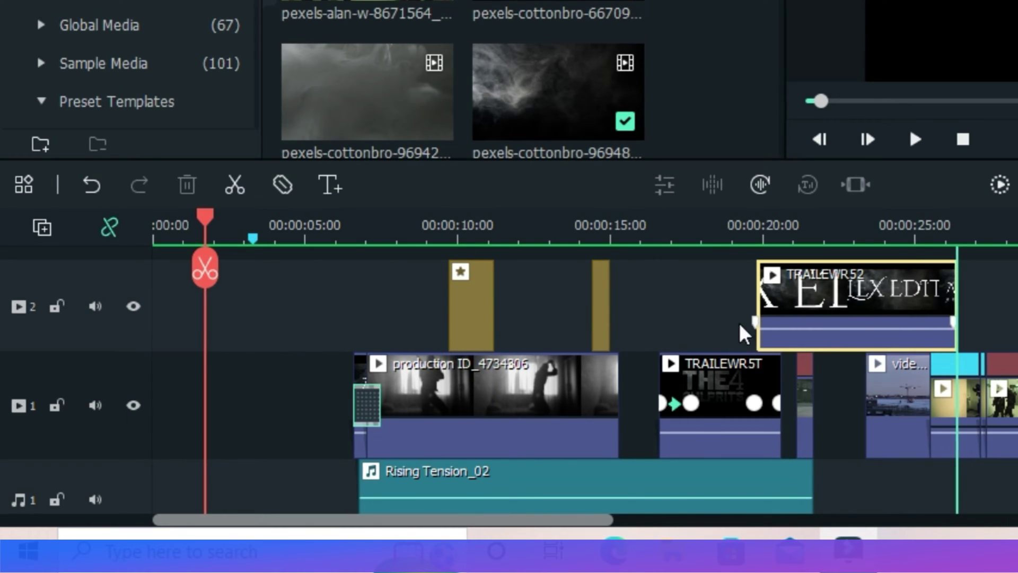
Step: Place the pexels-cottonbro-9694807 smoke clip at the start of track 1 and enlarge the timeline scale around it
{"action": "left_click", "coordinate": [555, 64]}
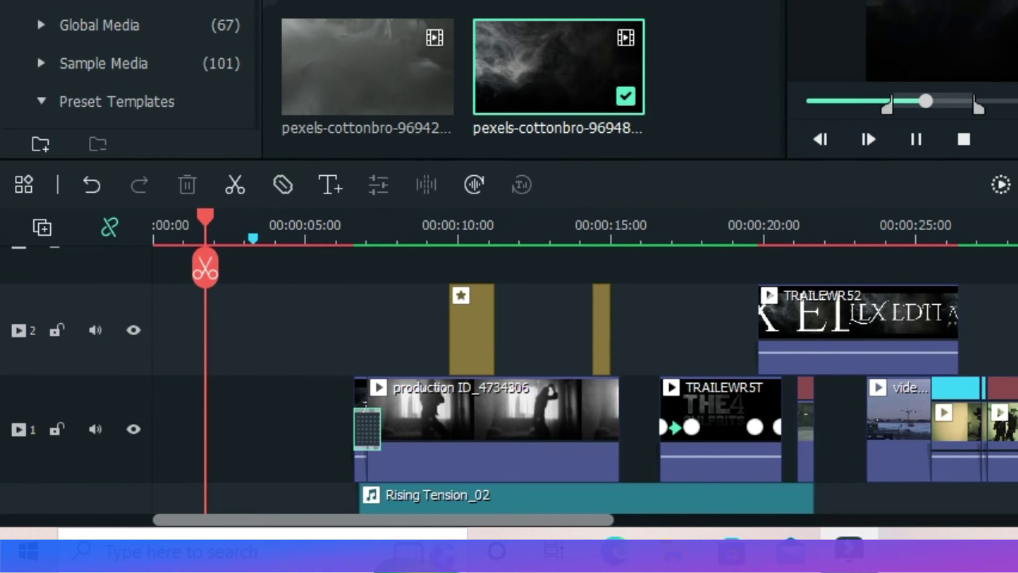
{"action": "left_click_drag", "start_coordinate": [395, 260], "coordinate": [269, 450]}
{"action": "left_click_drag", "start_coordinate": [174, 231], "coordinate": [453, 231]}
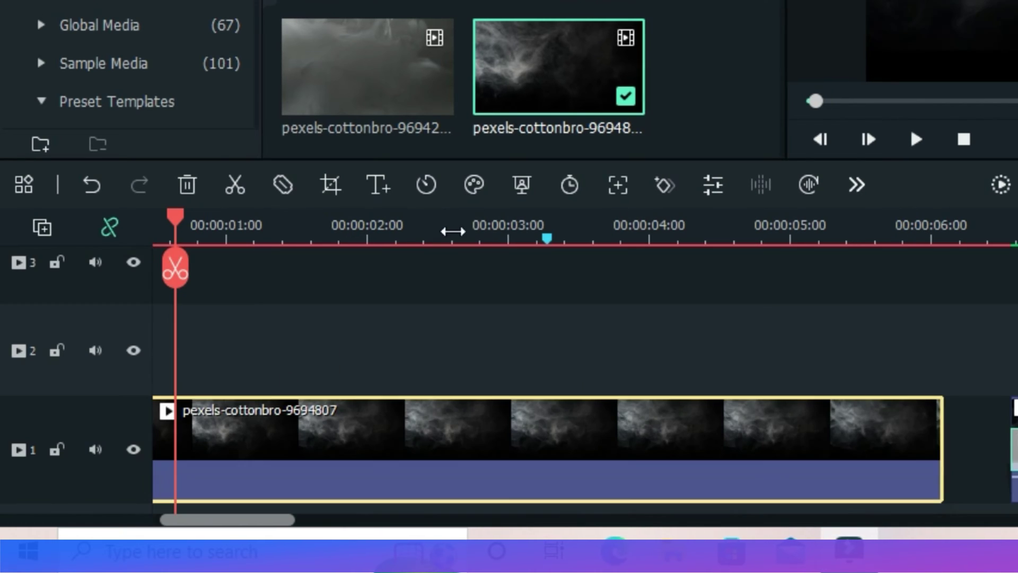
Step: Add a Basic 1 title above the smoke clip and enlarge its text to size 49 in the advanced text editor
{"action": "left_click", "coordinate": [377, 185]}
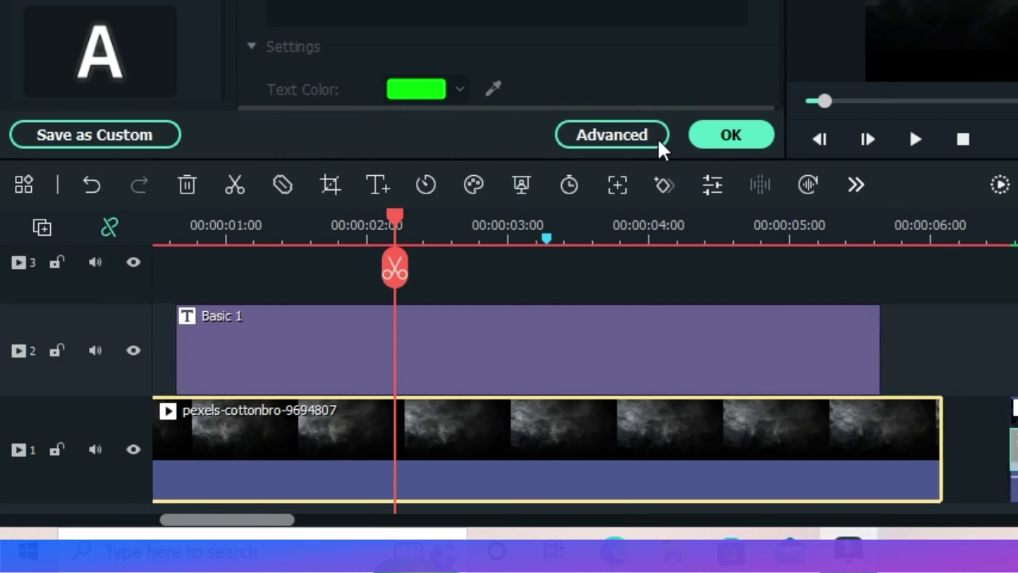
{"action": "left_click", "coordinate": [588, 122]}
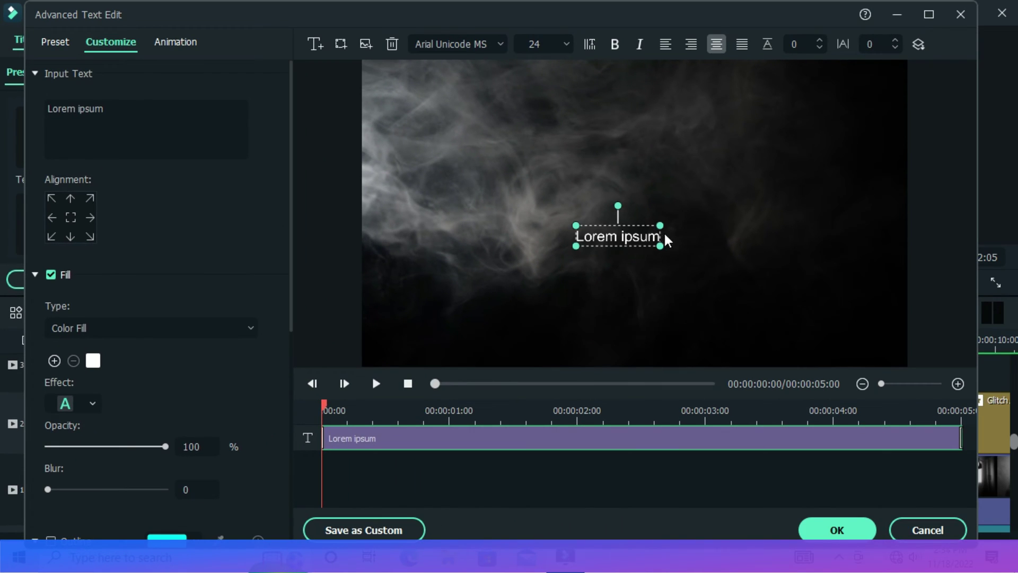
{"action": "mouse_move", "coordinate": [654, 227]}
{"action": "left_mouse_down"}
{"action": "mouse_move", "coordinate": [655, 198]}
{"action": "mouse_move", "coordinate": [654, 228]}
{"action": "left_mouse_up"}
Step: Replace the placeholder title text with ALEX EDITS
{"action": "double_click", "coordinate": [652, 230]}
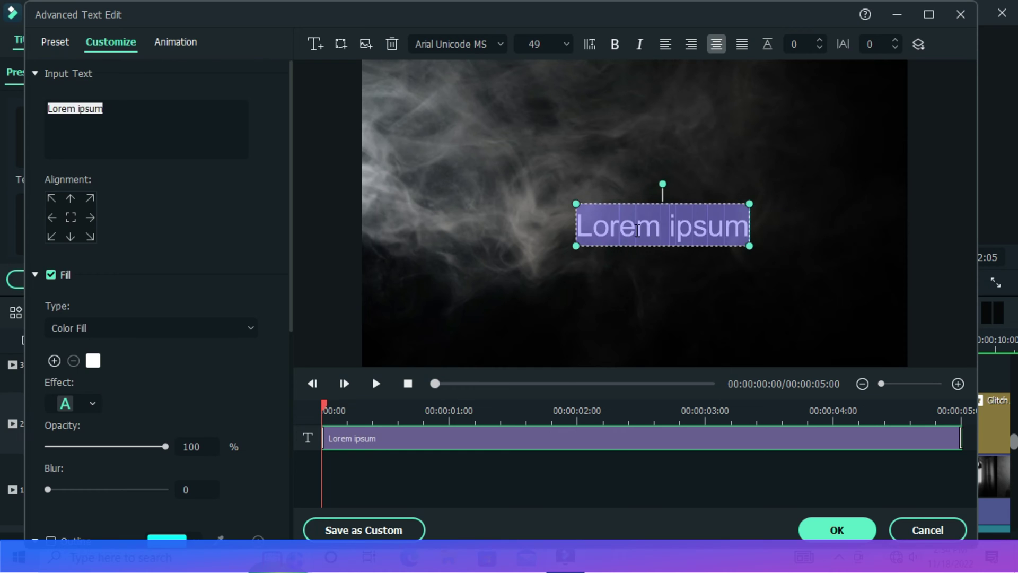
{"action": "type", "text": "ALEX EDITS"}
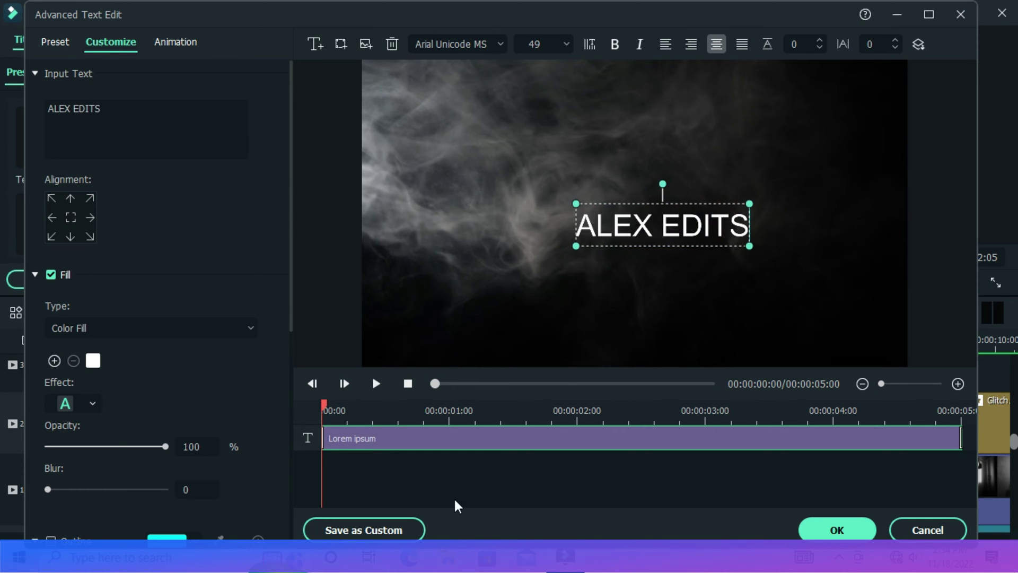
{"action": "left_click", "coordinate": [606, 290]}
Step: Shift the ALEX EDITS text aside in the preview and set its font to Cinzel Decorative Regular
{"action": "left_click", "coordinate": [642, 224]}
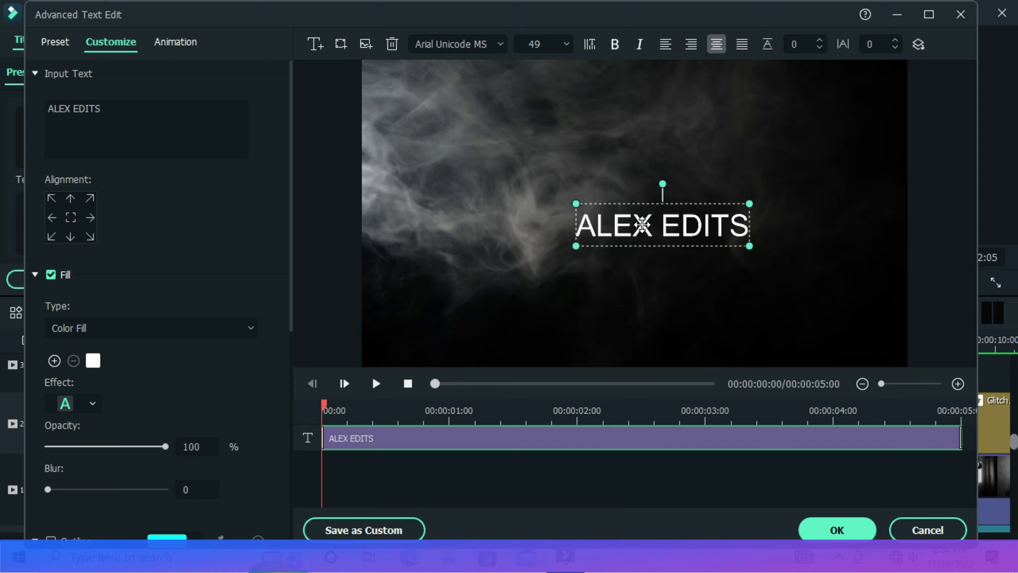
{"action": "left_click_drag", "start_coordinate": [642, 225], "coordinate": [826, 150]}
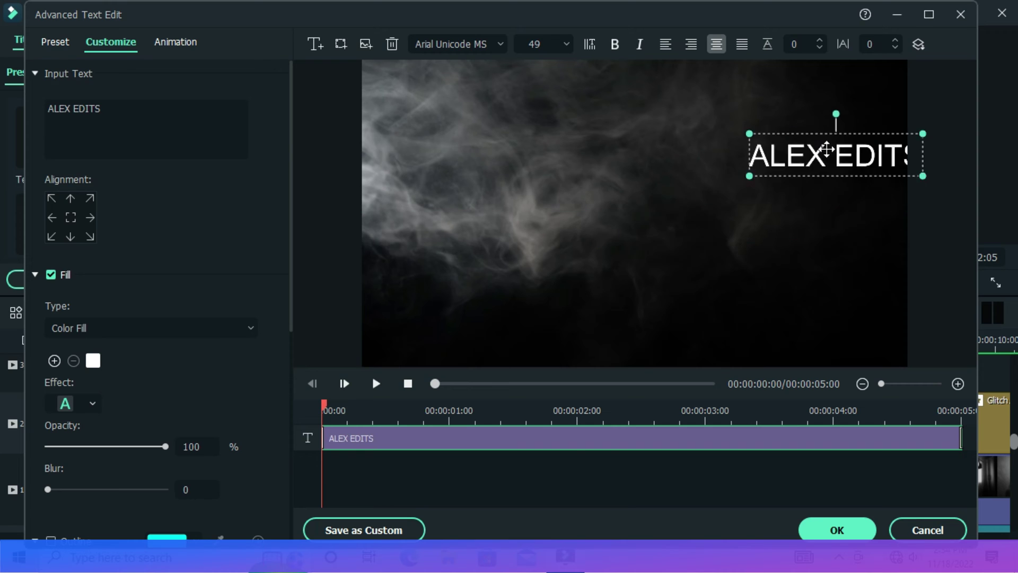
{"action": "left_click", "coordinate": [451, 46]}
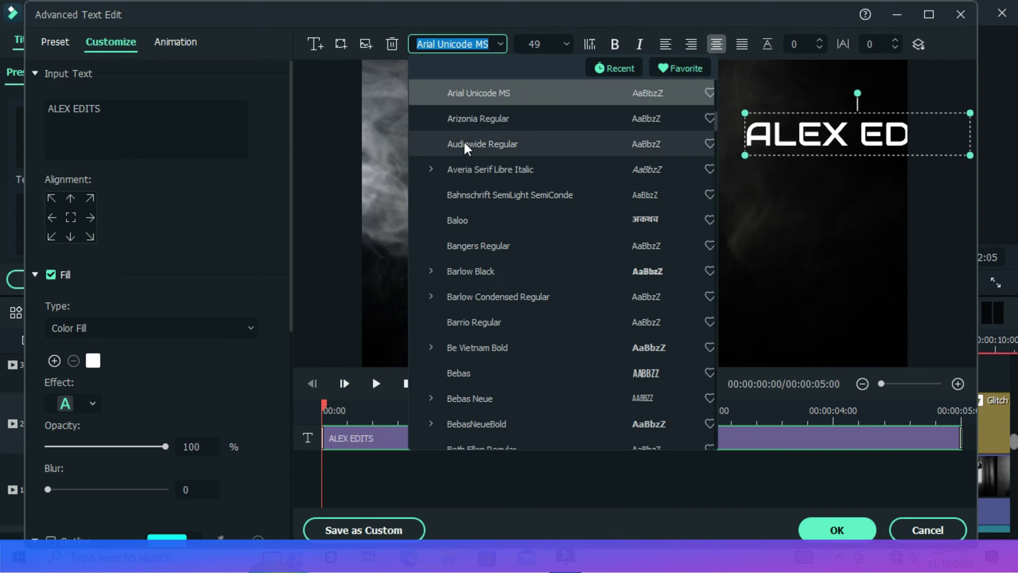
{"action": "scroll", "coordinate": [454, 282], "scroll_direction": "down", "scroll_amount": 8}
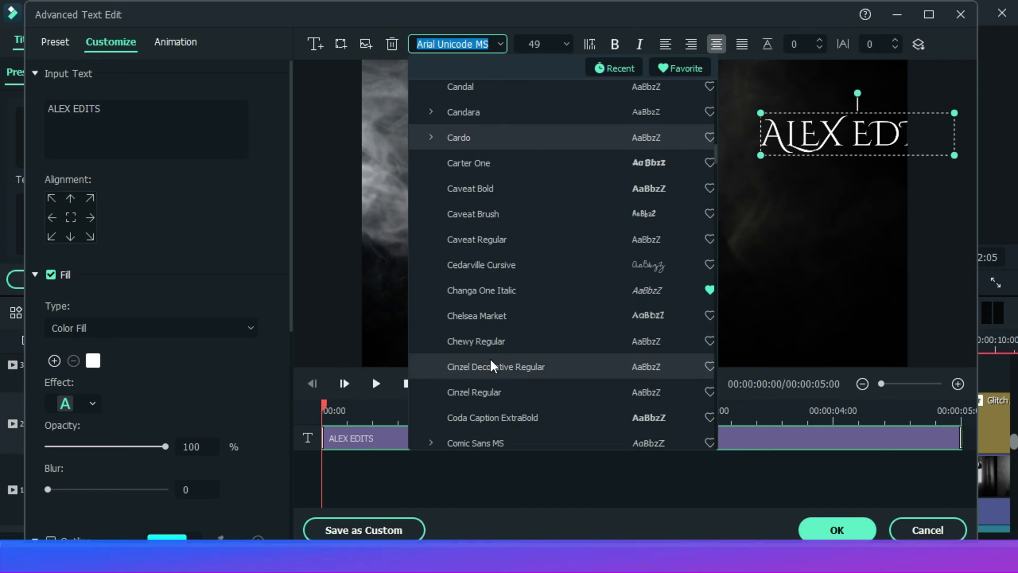
{"action": "left_click", "coordinate": [491, 361]}
Step: Enlarge ALEX EDITS to size 90 and position it centred in the upper half of the frame
{"action": "left_click_drag", "start_coordinate": [839, 134], "coordinate": [587, 152]}
{"action": "left_click_drag", "start_coordinate": [700, 132], "coordinate": [715, 161]}
{"action": "mouse_move", "coordinate": [818, 134]}
{"action": "left_mouse_down"}
{"action": "mouse_move", "coordinate": [829, 122]}
{"action": "mouse_move", "coordinate": [813, 139]}
{"action": "left_mouse_up"}
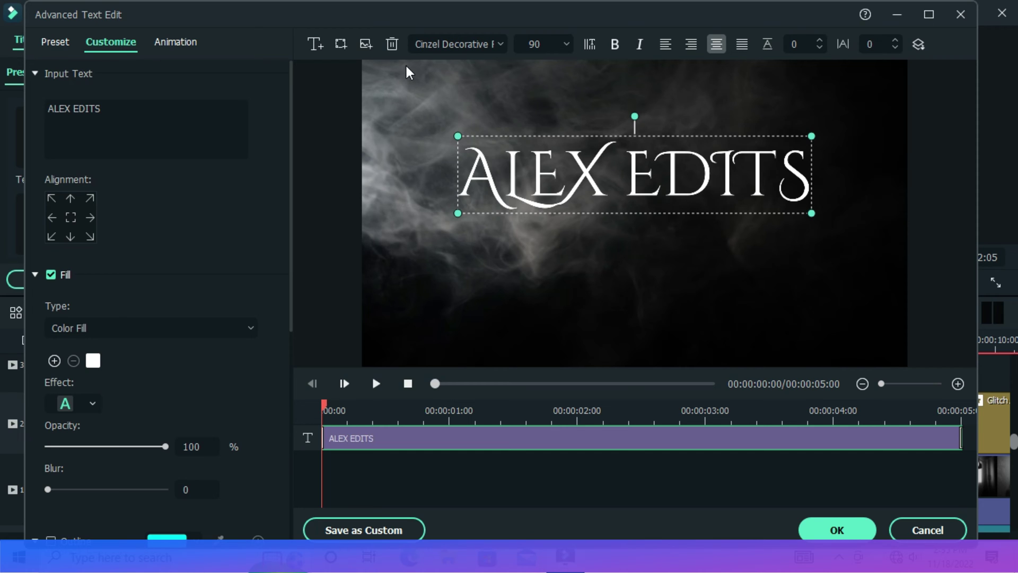
Step: Add a second text reading MOTION PICTURES below ALEX EDITS and reduce it to size 24
{"action": "left_click", "coordinate": [316, 44]}
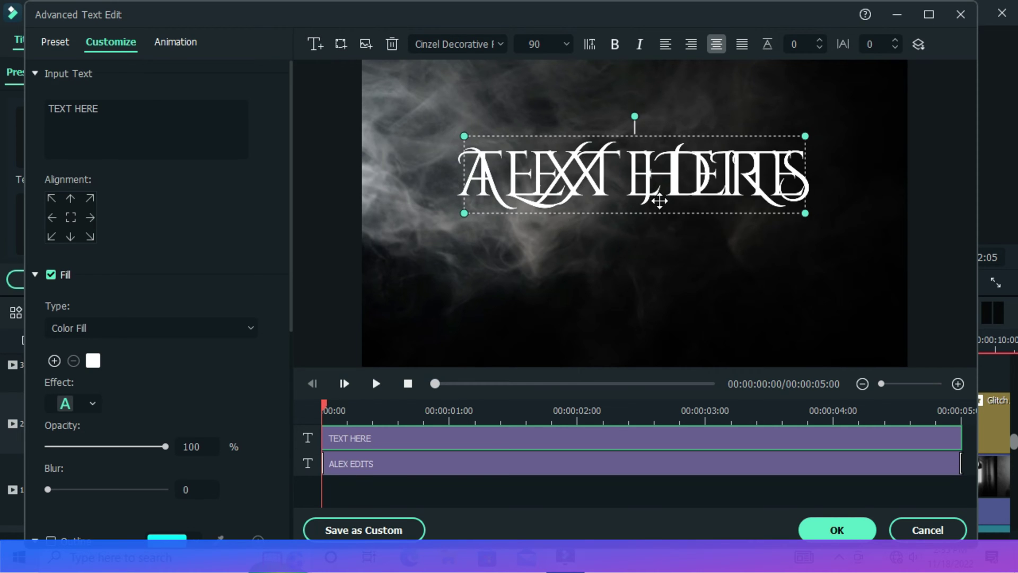
{"action": "left_click_drag", "start_coordinate": [640, 189], "coordinate": [619, 250]}
{"action": "double_click", "coordinate": [619, 251]}
{"action": "type", "text": "M"}
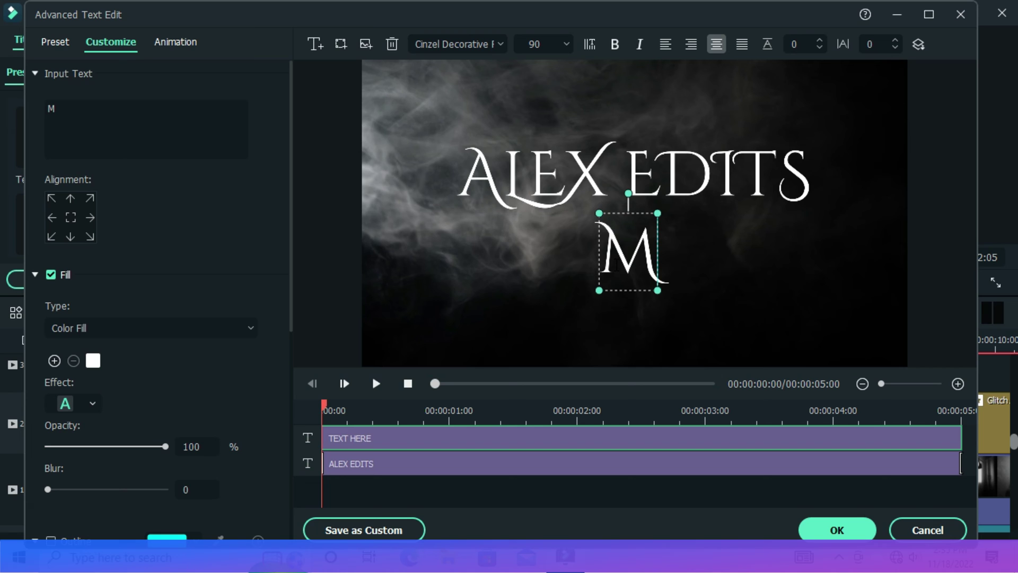
{"action": "type", "text": "OTION PICTURES"}
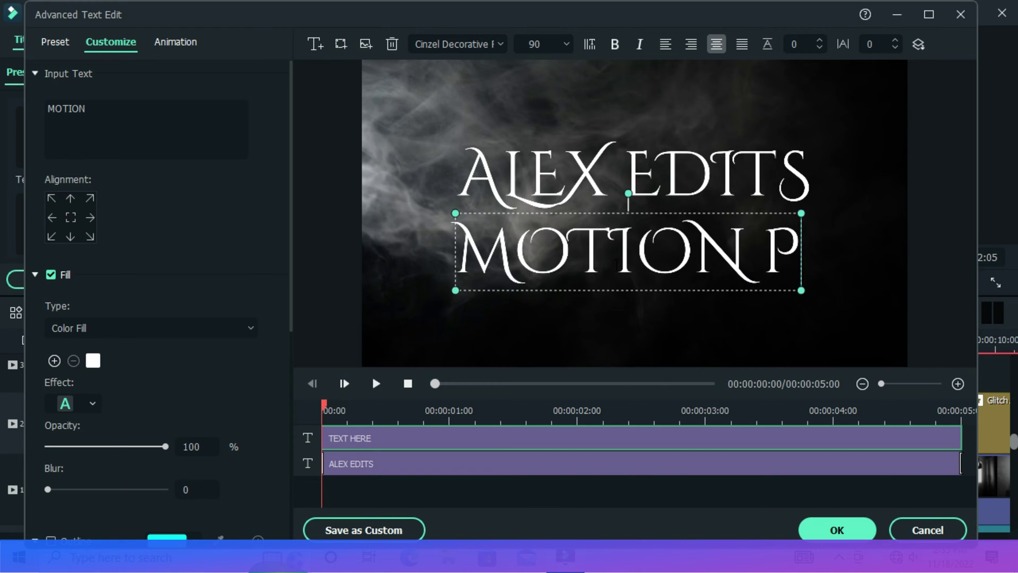
{"action": "type", "text": "SS"}
{"action": "left_click_drag", "start_coordinate": [939, 213], "coordinate": [639, 234]}
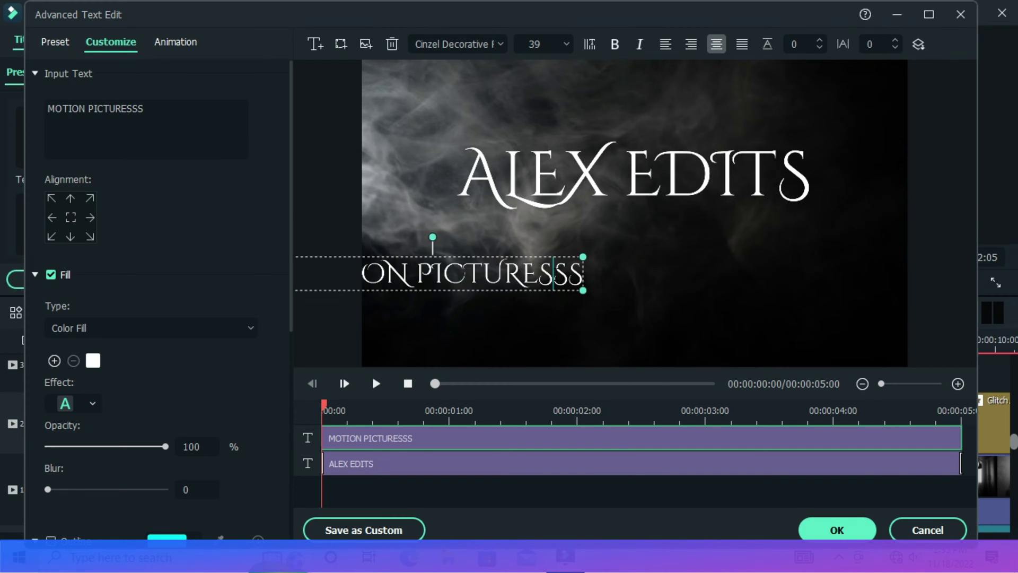
{"action": "key", "text": "BackSpace"}
{"action": "key", "text": "BackSpace"}
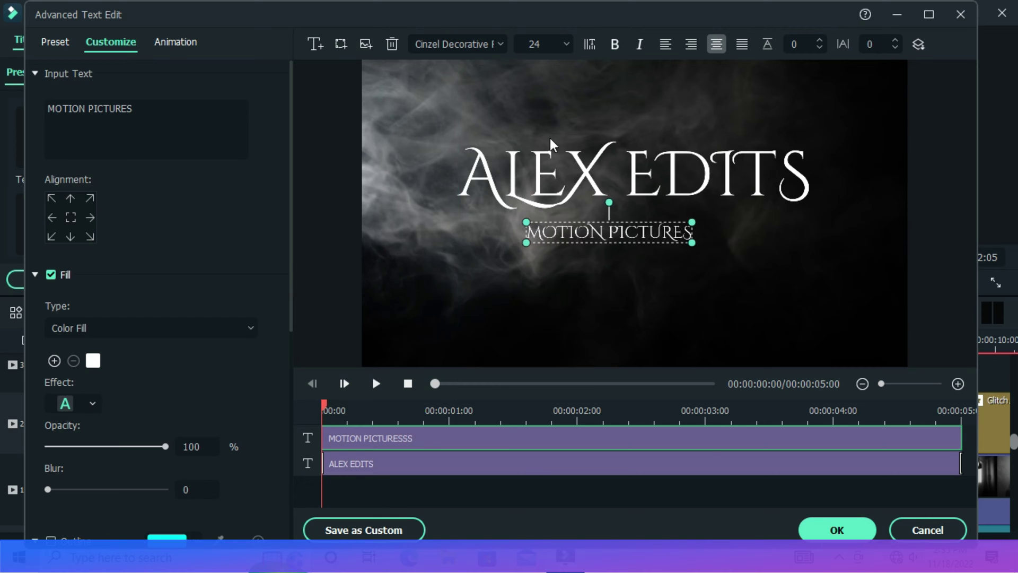
Step: Set the MOTION PICTURES font to Squada One and place it at size 21 directly under ALEX EDITS
{"action": "left_click", "coordinate": [463, 44]}
{"action": "scroll", "coordinate": [477, 220], "scroll_direction": "up", "scroll_amount": 5}
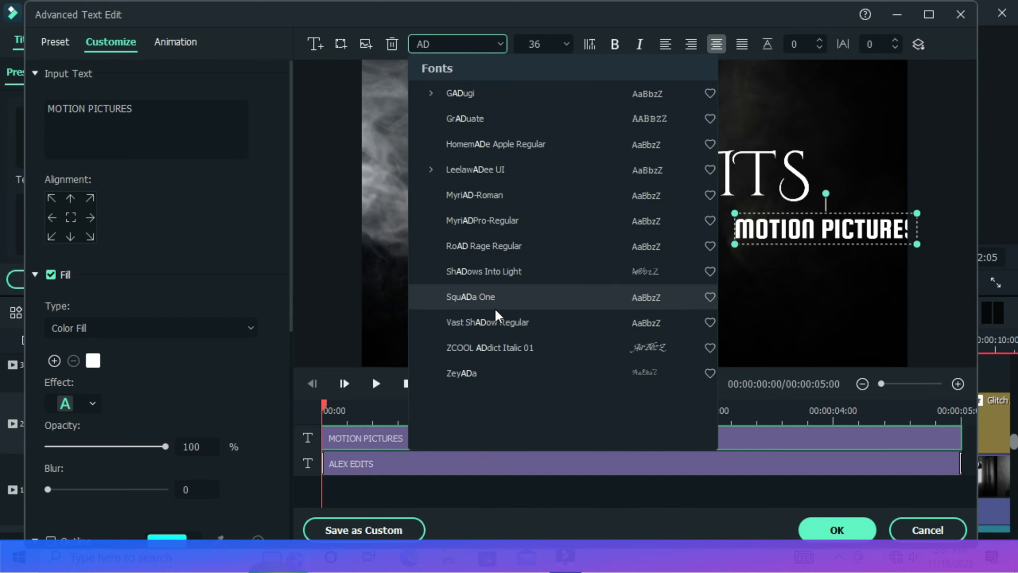
{"action": "left_click", "coordinate": [496, 309]}
{"action": "left_click", "coordinate": [742, 275]}
{"action": "left_click_drag", "start_coordinate": [803, 232], "coordinate": [658, 220]}
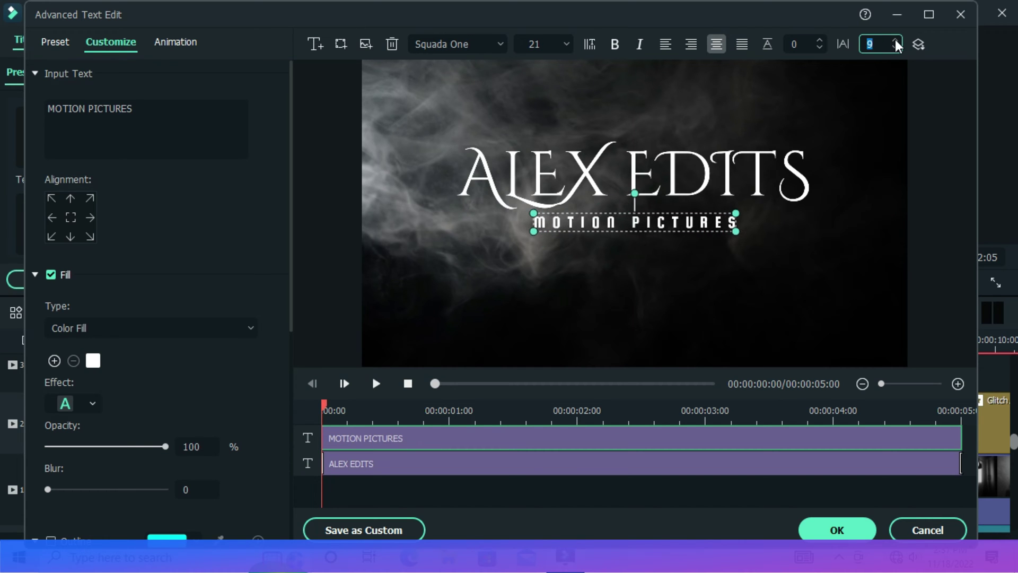
Step: Increase the character spacing of MOTION PICTURES to 23 so it spans the width of ALEX EDITS
{"action": "left_click", "coordinate": [896, 41]}
{"action": "left_click", "coordinate": [896, 42]}
{"action": "left_click", "coordinate": [895, 41]}
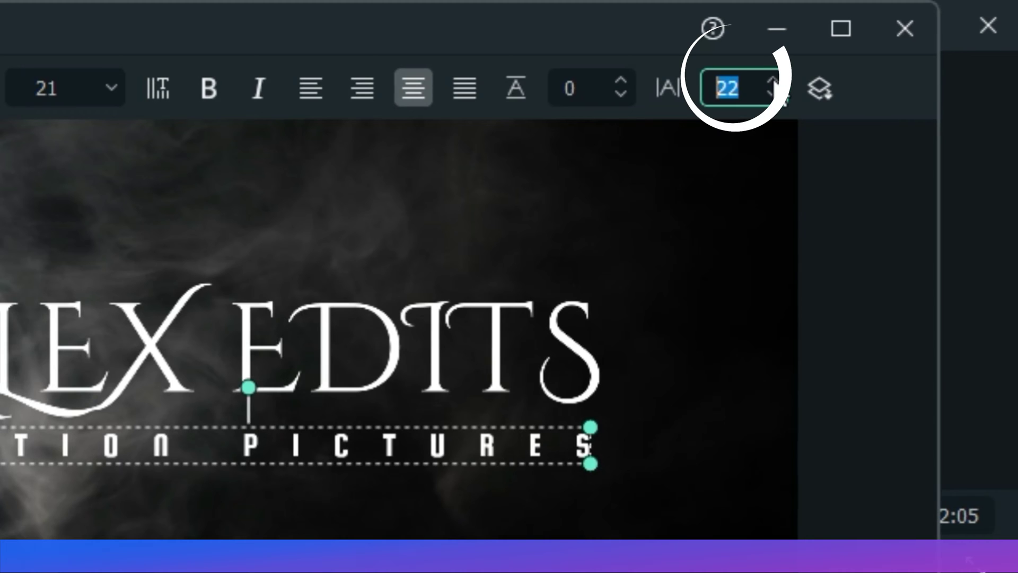
{"action": "left_click", "coordinate": [774, 79]}
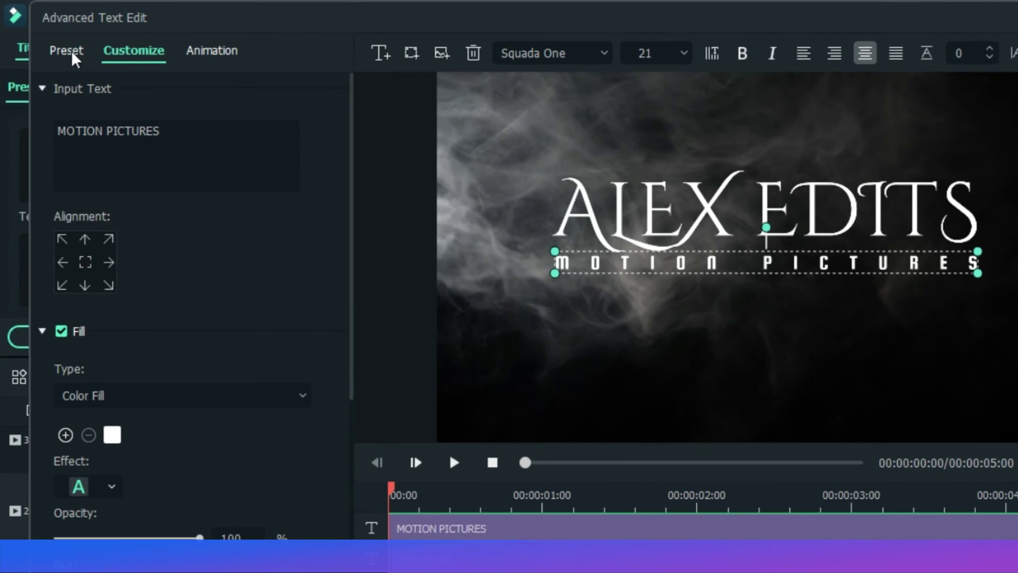
Step: Apply the Text style 23 preset to MOTION PICTURES
{"action": "left_click", "coordinate": [60, 46]}
{"action": "scroll", "coordinate": [139, 336], "scroll_direction": "down", "scroll_amount": 5}
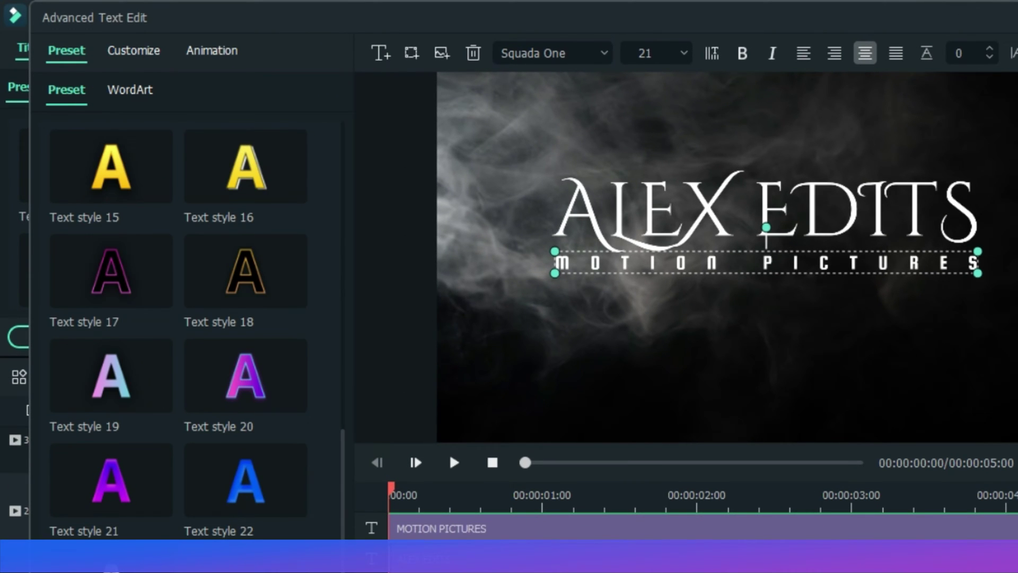
{"action": "left_click", "coordinate": [114, 467]}
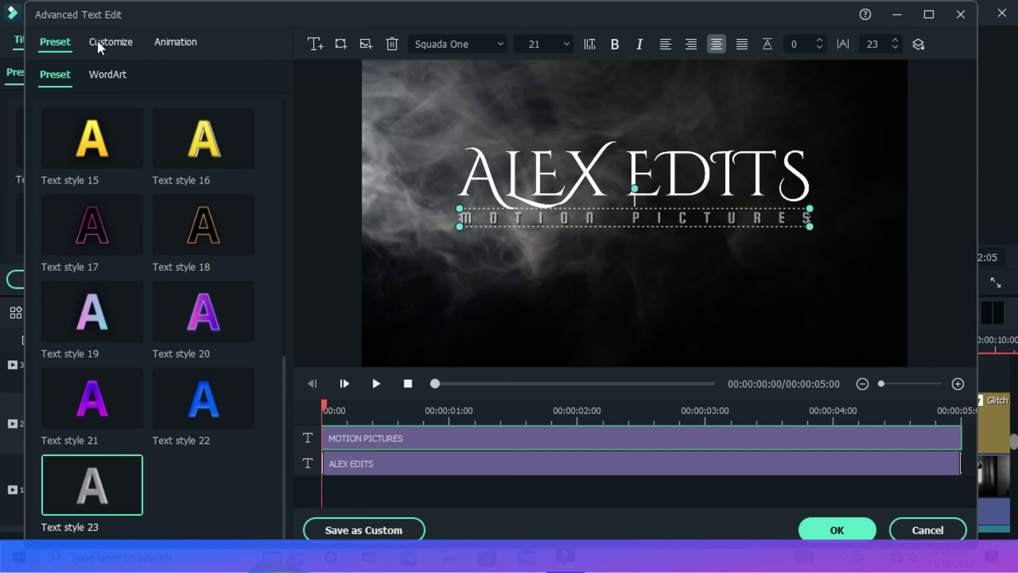
Step: Change the MOTION PICTURES shadow to the type cast below the letters, with 72% opacity and distance 6
{"action": "left_click", "coordinate": [98, 45]}
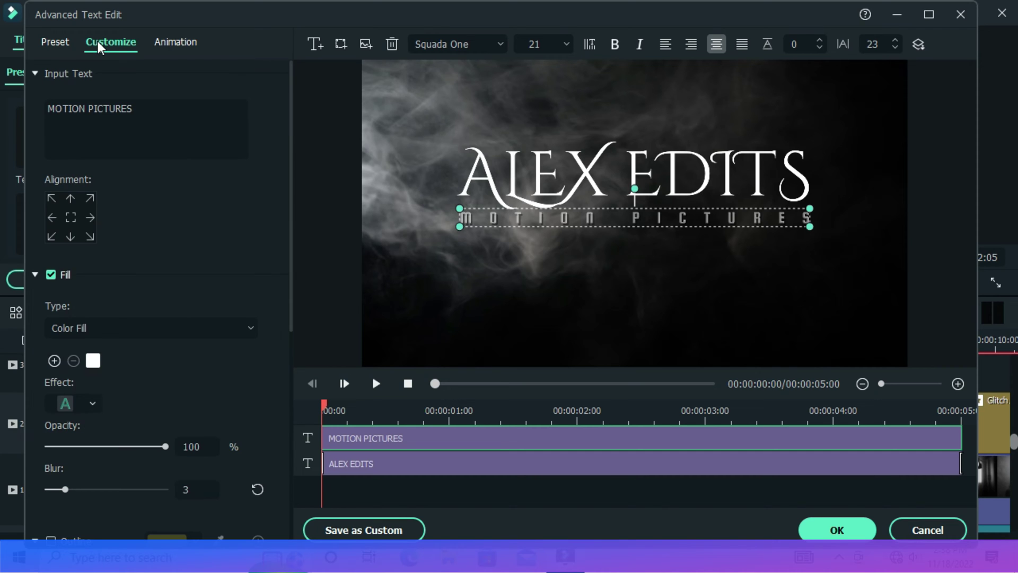
{"action": "scroll", "coordinate": [63, 286], "scroll_direction": "down", "scroll_amount": 6}
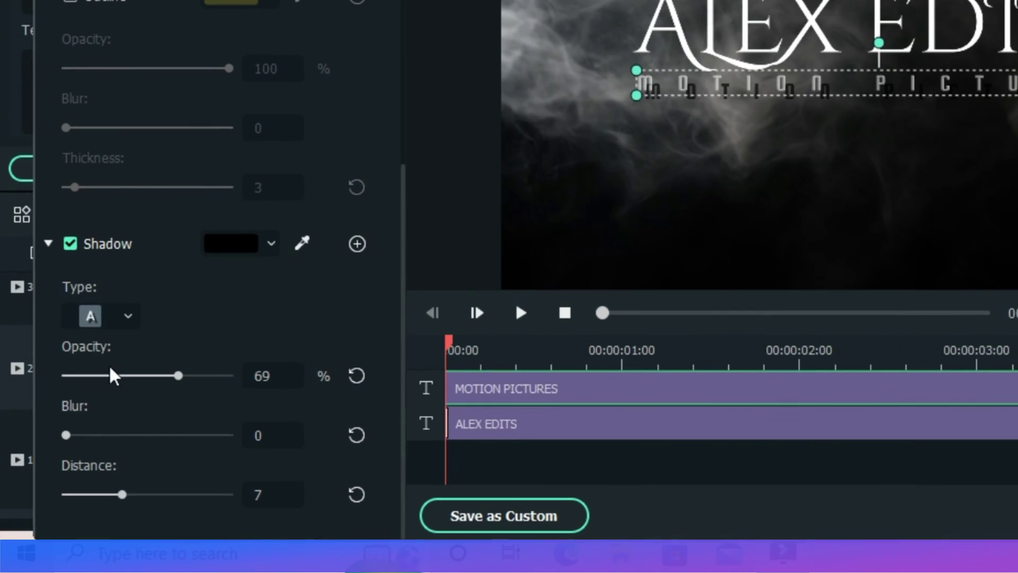
{"action": "left_click", "coordinate": [71, 380]}
{"action": "left_click", "coordinate": [262, 502]}
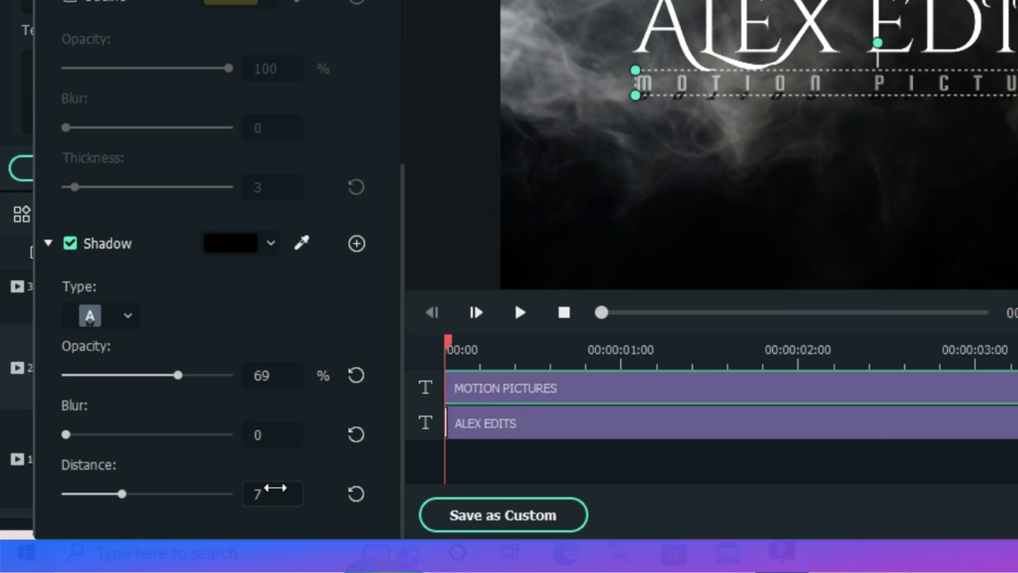
Step: Sample a grey from the smoke background as the shadow colour and keep the shadow distance at 6
{"action": "left_click", "coordinate": [300, 245]}
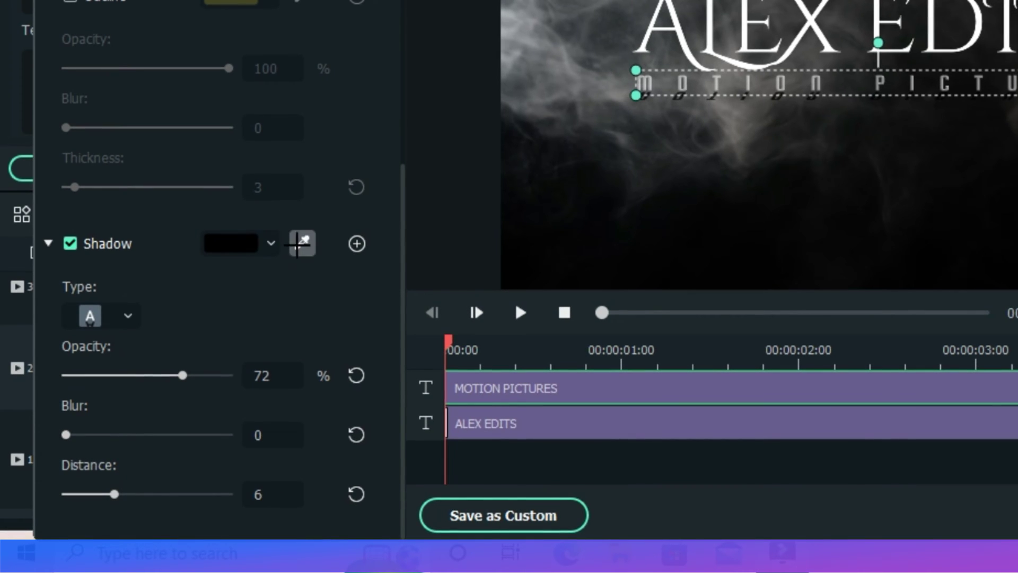
{"action": "left_click", "coordinate": [541, 44]}
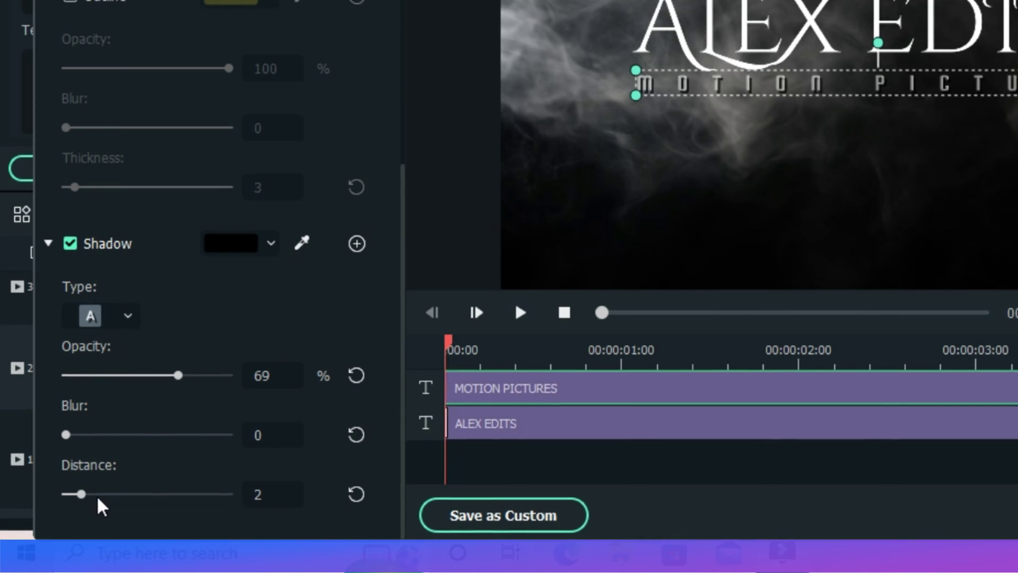
{"action": "left_click_drag", "start_coordinate": [98, 497], "coordinate": [131, 494]}
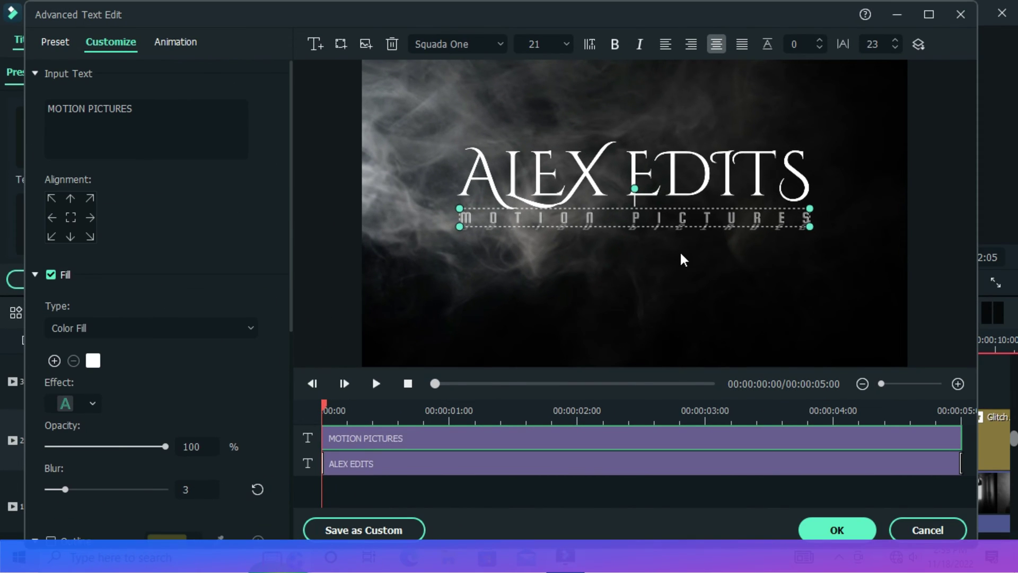
Step: Apply the Zoom Out animation to the ALEX EDITS text
{"action": "left_click", "coordinate": [581, 206]}
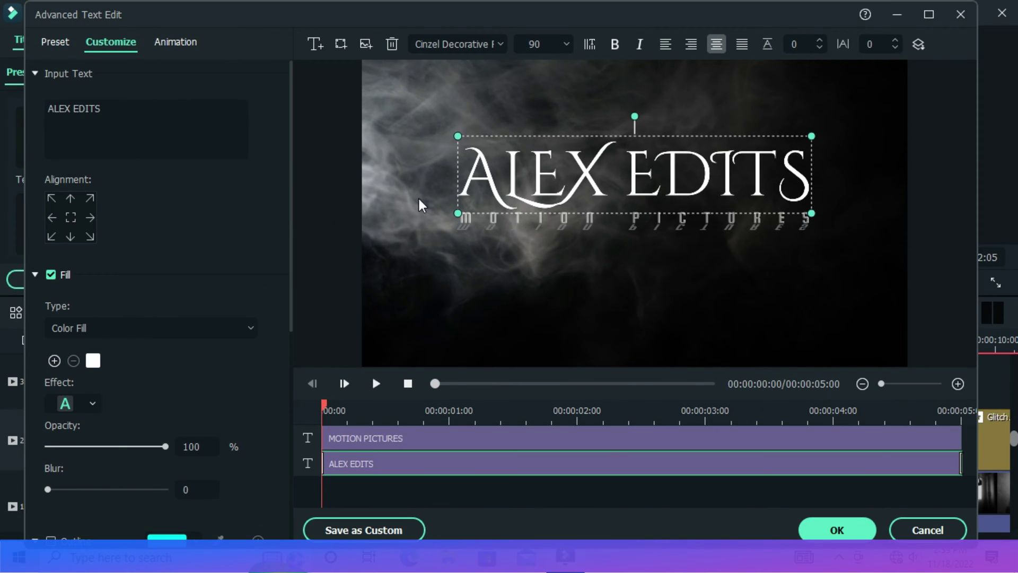
{"action": "left_click", "coordinate": [176, 41]}
{"action": "scroll", "coordinate": [191, 268], "scroll_direction": "down", "scroll_amount": 5}
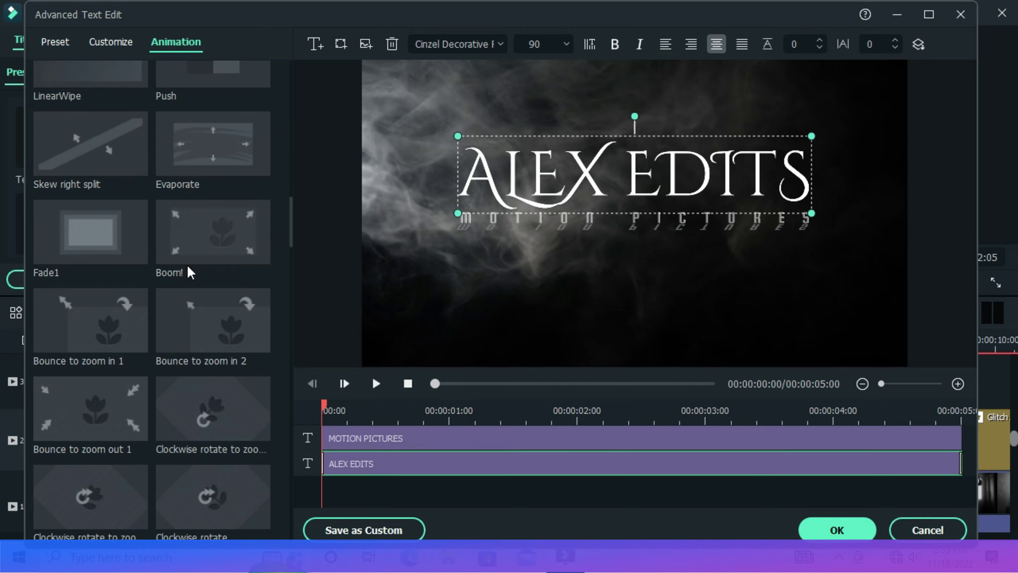
{"action": "scroll", "coordinate": [226, 443], "scroll_direction": "down", "scroll_amount": 10}
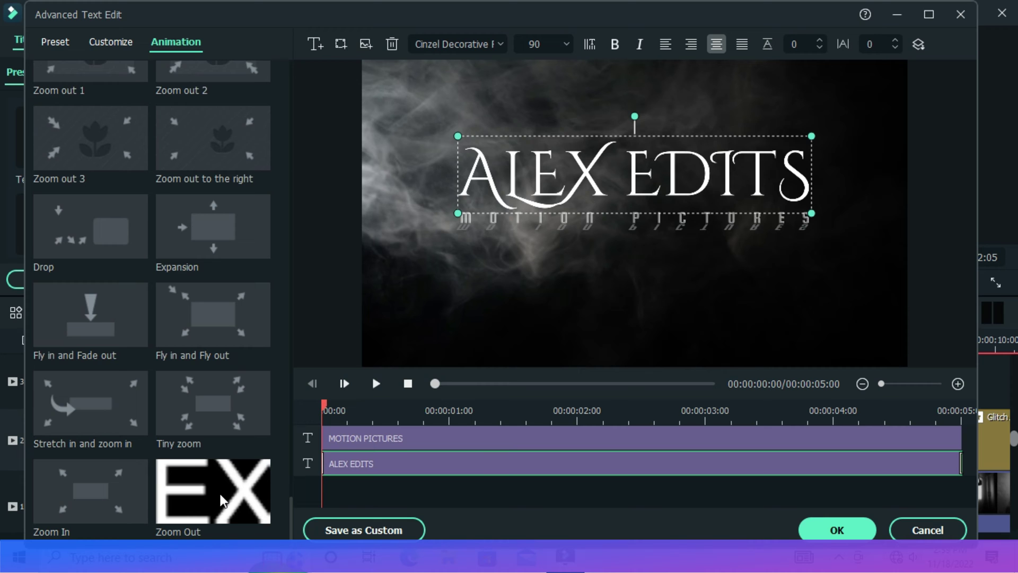
{"action": "left_click", "coordinate": [221, 501]}
Step: Make the MOTION PICTURES text start at 00:00:03:18 on the title timeline
{"action": "left_click_drag", "start_coordinate": [342, 411], "coordinate": [413, 432]}
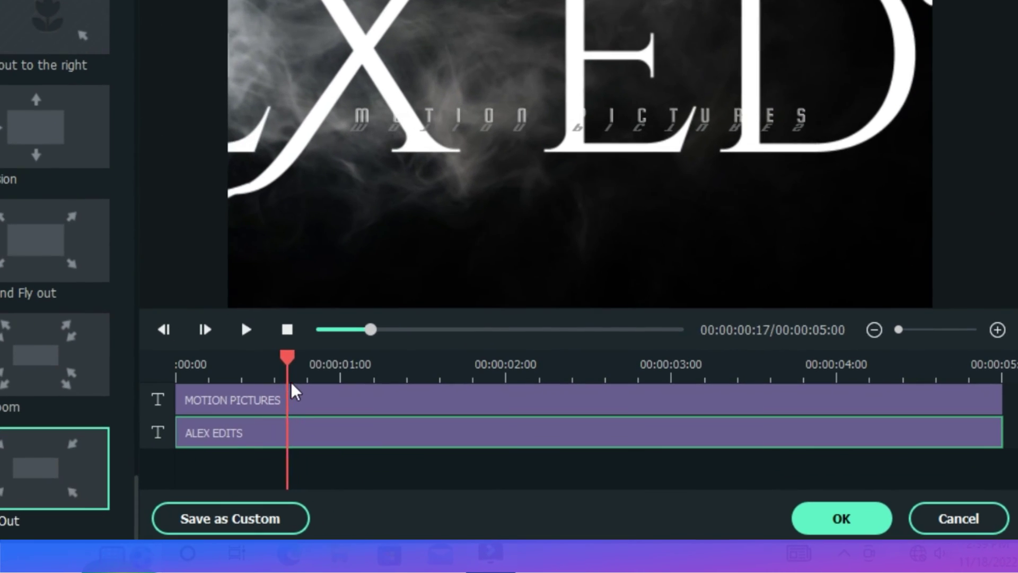
{"action": "left_click_drag", "start_coordinate": [291, 386], "coordinate": [789, 390]}
{"action": "left_click_drag", "start_coordinate": [177, 400], "coordinate": [791, 406]}
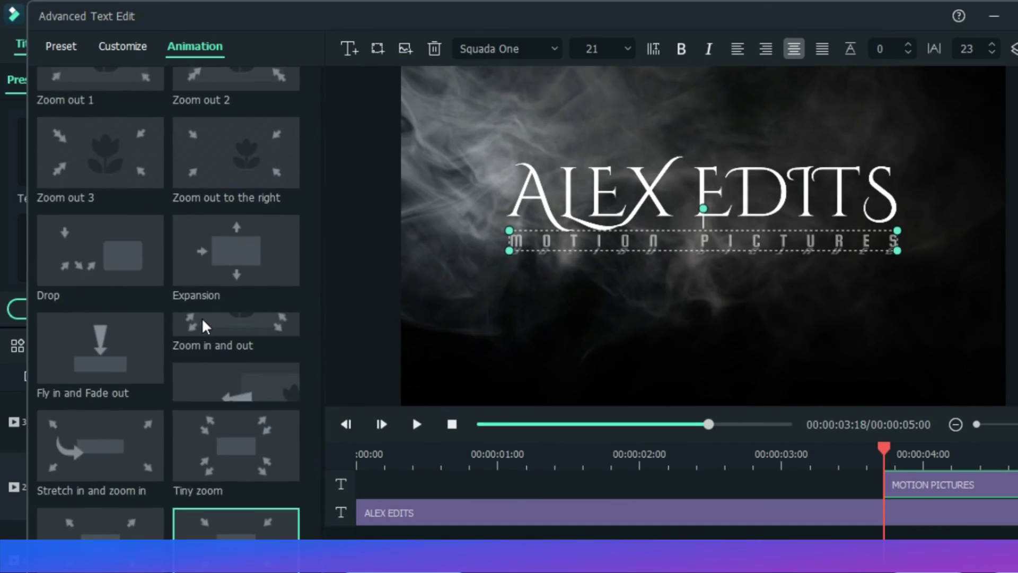
Step: Apply the Random animation to the MOTION PICTURES text
{"action": "scroll", "coordinate": [5, 214], "scroll_direction": "down", "scroll_amount": 10}
{"action": "scroll", "coordinate": [201, 326], "scroll_direction": "up", "scroll_amount": 10}
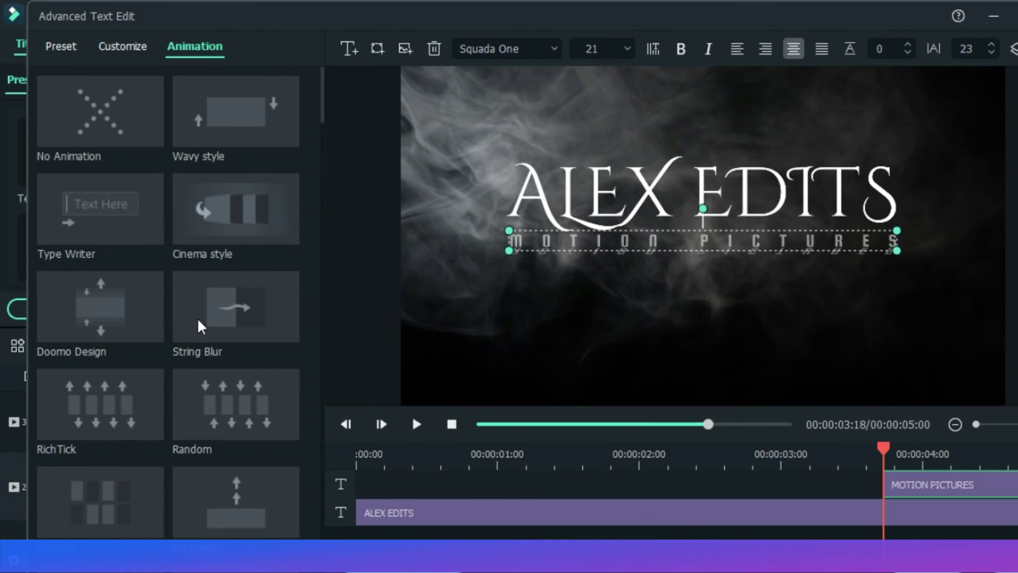
{"action": "left_click", "coordinate": [221, 415]}
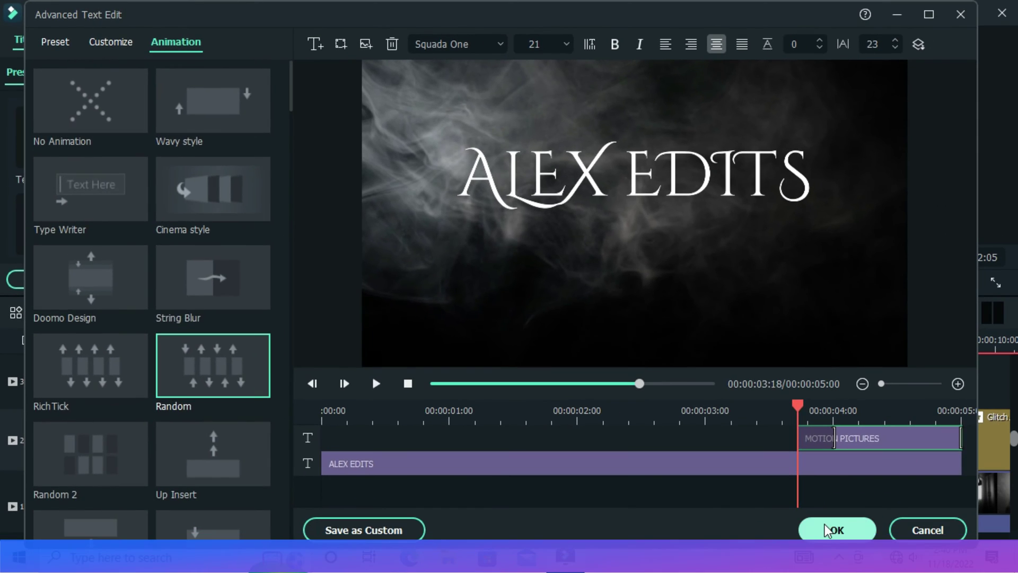
Step: Confirm the advanced title edits, render the timeline preview and play back the opening
{"action": "left_click", "coordinate": [830, 527]}
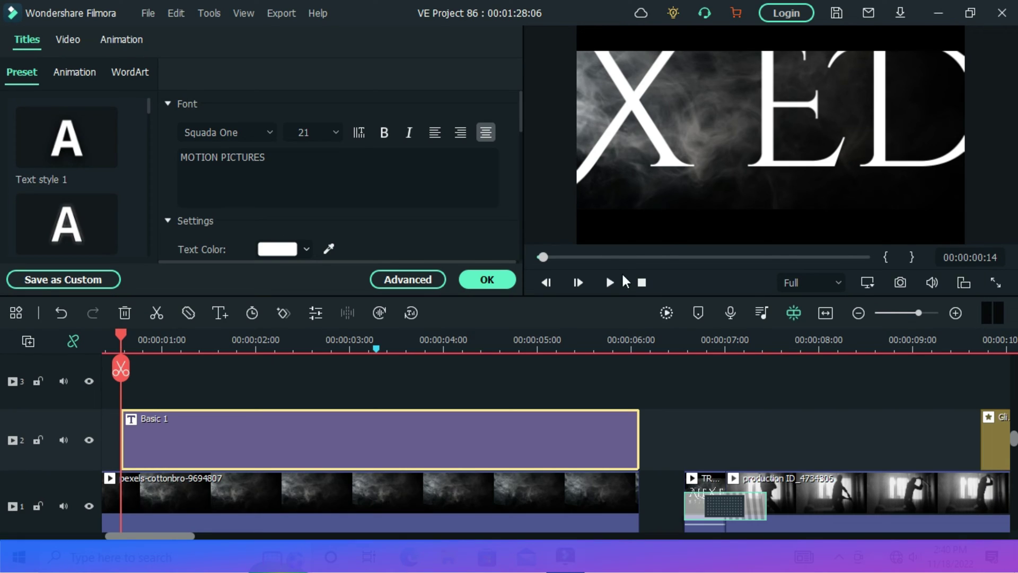
{"action": "left_click", "coordinate": [661, 316]}
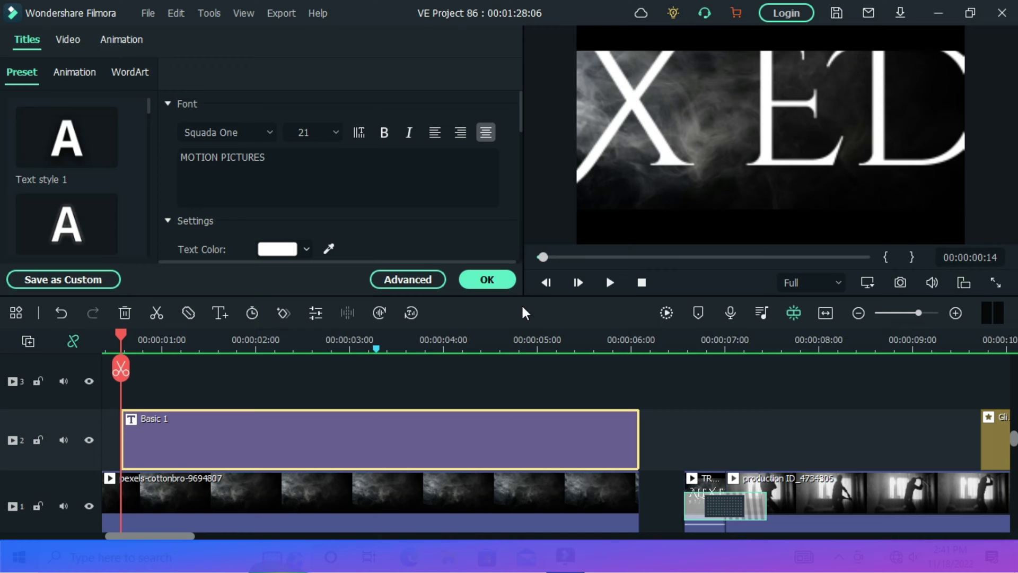
{"action": "key", "text": "space"}
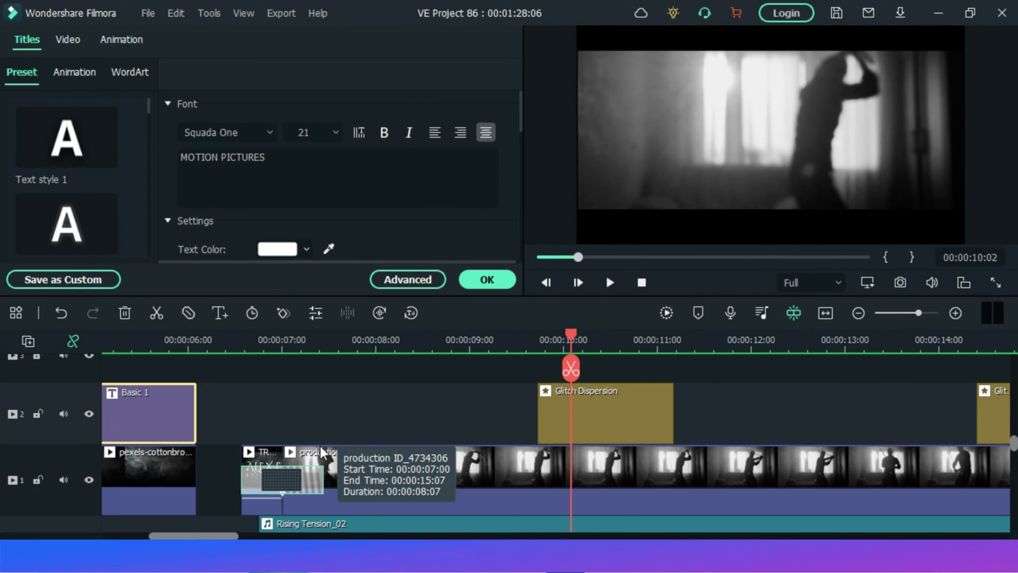
Step: Inspect the Glitch Dispersion effect above the production ID_4734306 clip and play the timeline from there
{"action": "scroll", "coordinate": [320, 447], "scroll_direction": "up", "scroll_amount": 1}
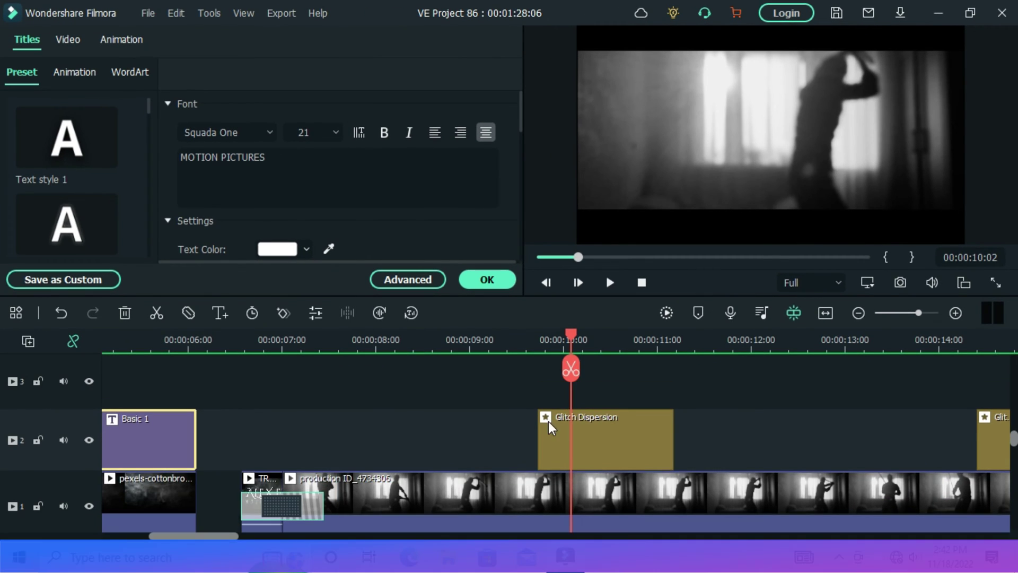
{"action": "left_click", "coordinate": [600, 421]}
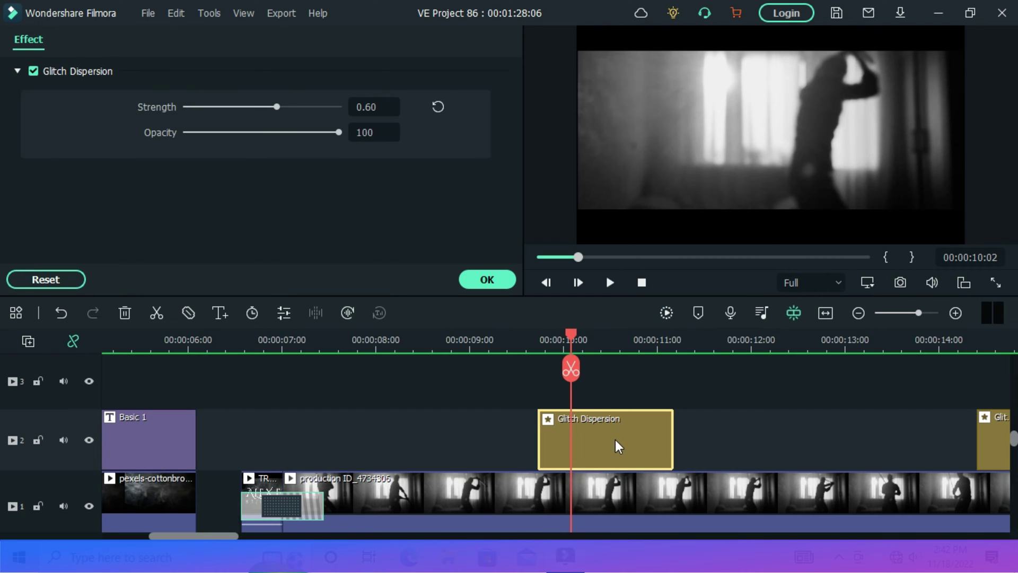
{"action": "key", "text": "space"}
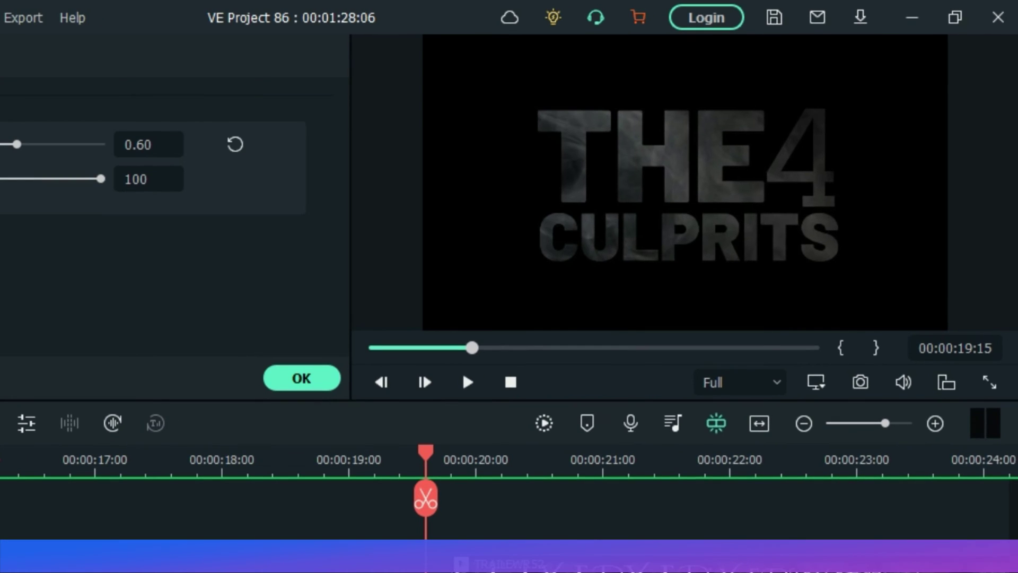
Step: Move the TRAILEWR52 clip to the very start of track 2, above the opening smoke clip
{"action": "double_click", "coordinate": [499, 563]}
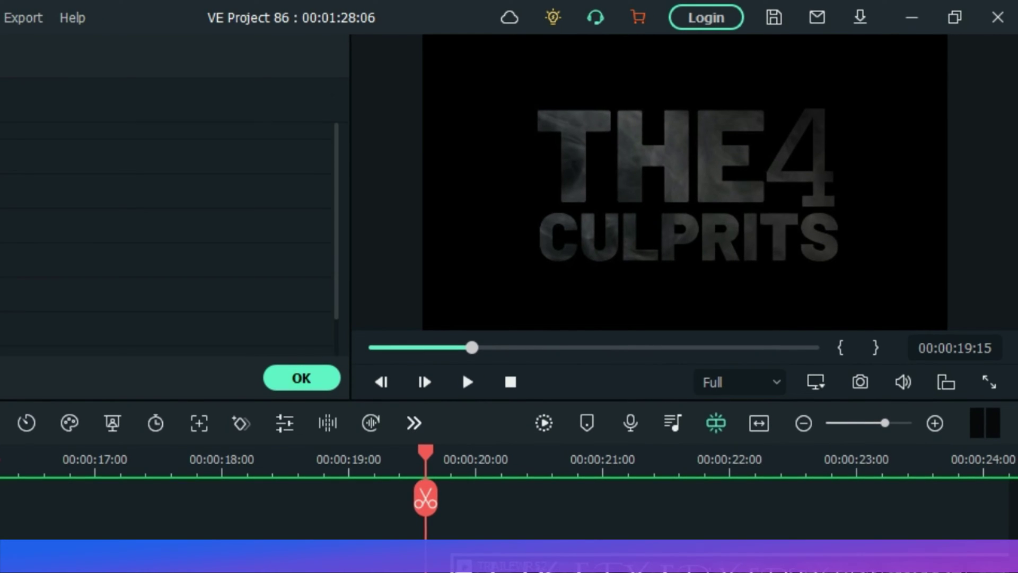
{"action": "scroll", "coordinate": [379, 470], "scroll_direction": "down", "scroll_amount": 5}
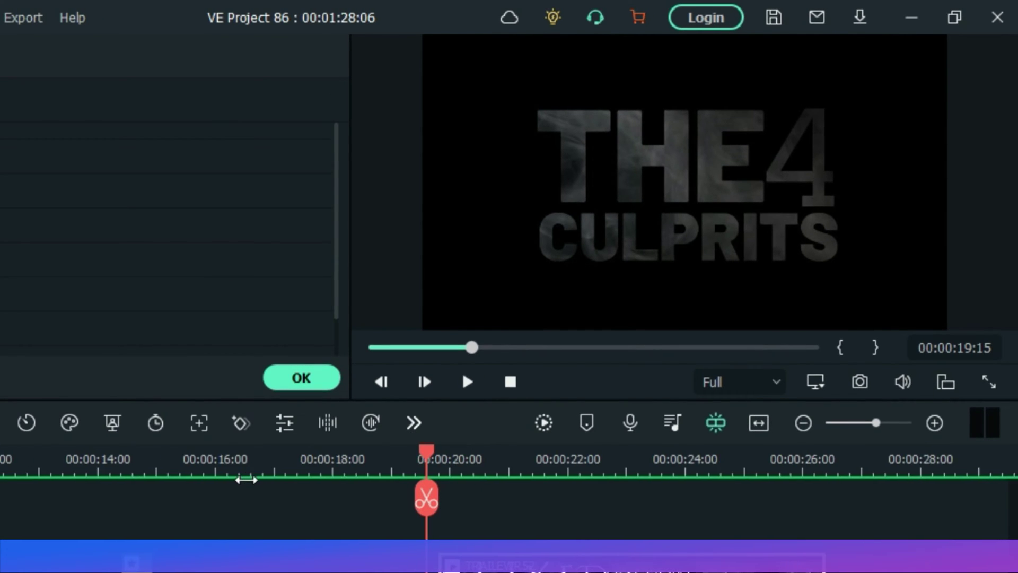
{"action": "scroll", "coordinate": [153, 492], "scroll_direction": "down", "scroll_amount": 4}
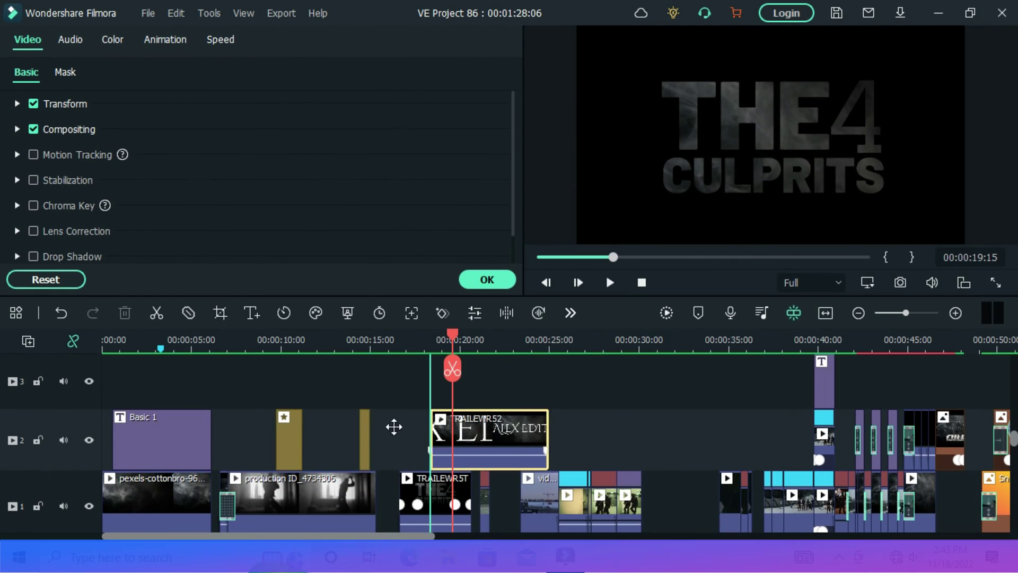
{"action": "left_click_drag", "start_coordinate": [394, 427], "coordinate": [116, 440]}
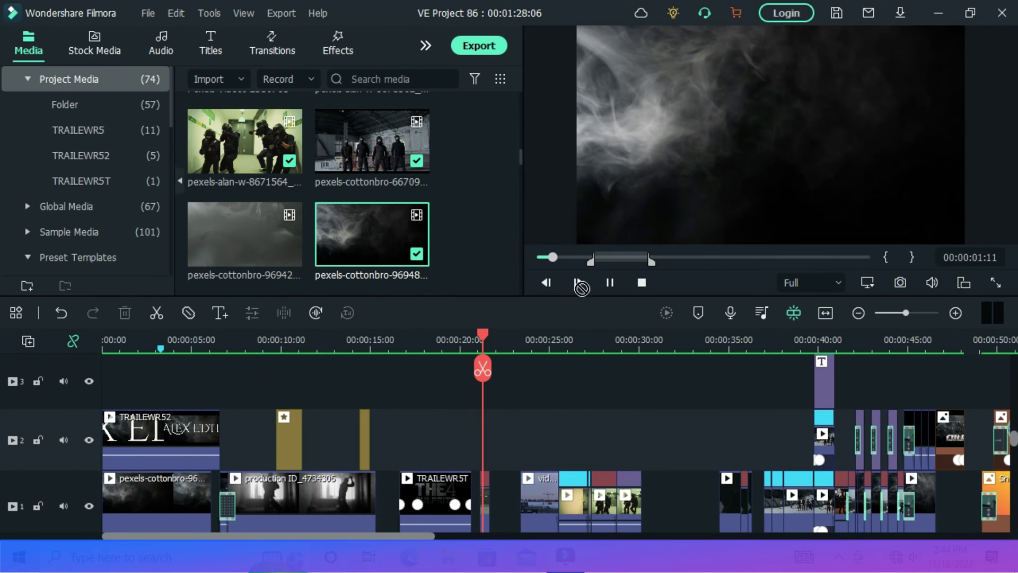
Step: Place the pexels-cottonbro-9694807 smoke clip on track 2 above the TRAILEWR5T clip and move the playhead to its start
{"action": "left_click_drag", "start_coordinate": [579, 286], "coordinate": [398, 428]}
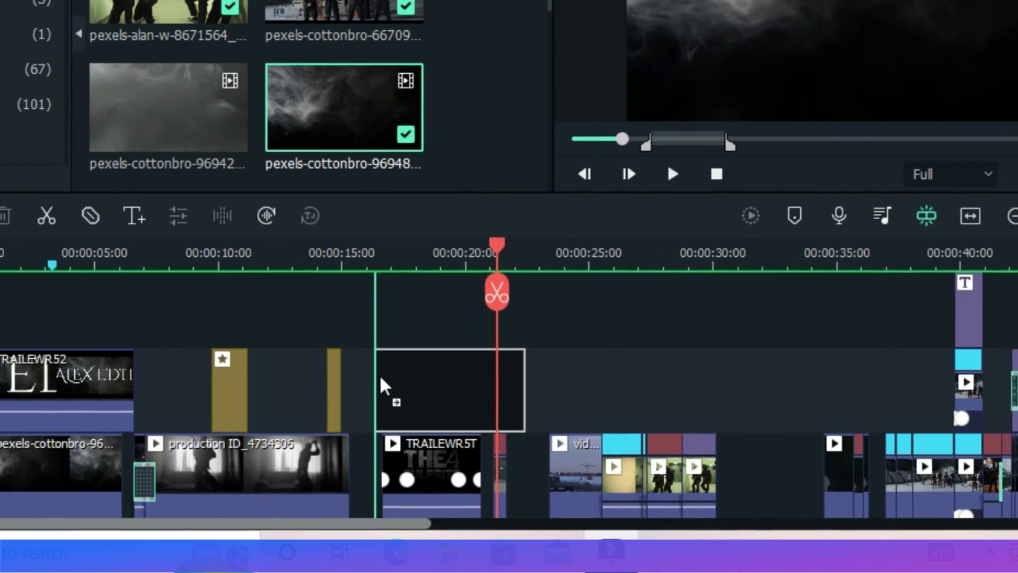
{"action": "left_click_drag", "start_coordinate": [380, 377], "coordinate": [380, 377]}
{"action": "left_click", "coordinate": [379, 265]}
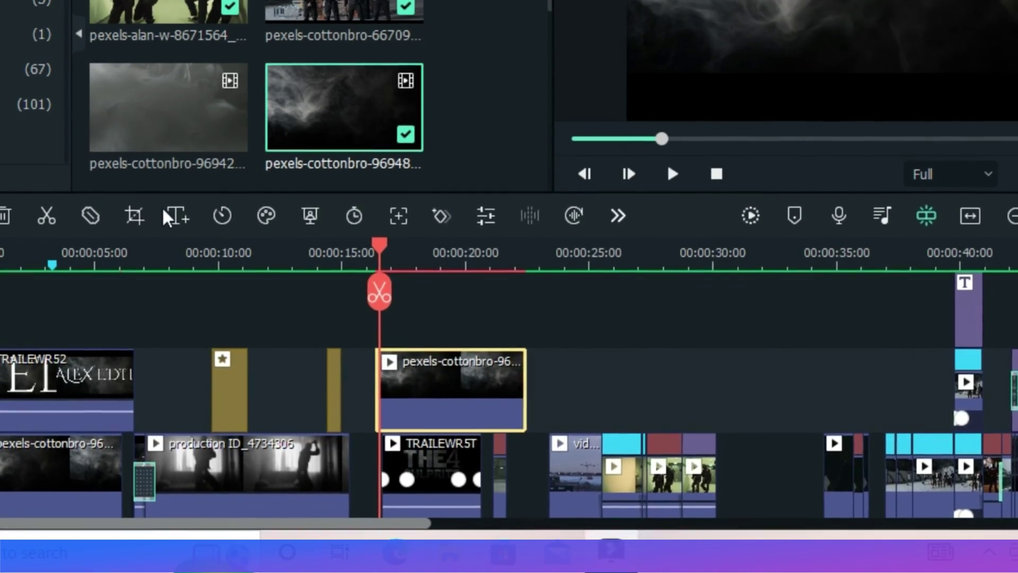
Step: Add a title above the smoke clip, then in advanced editing move its text up towards the centre and change it to CULPRITS
{"action": "left_click", "coordinate": [172, 213]}
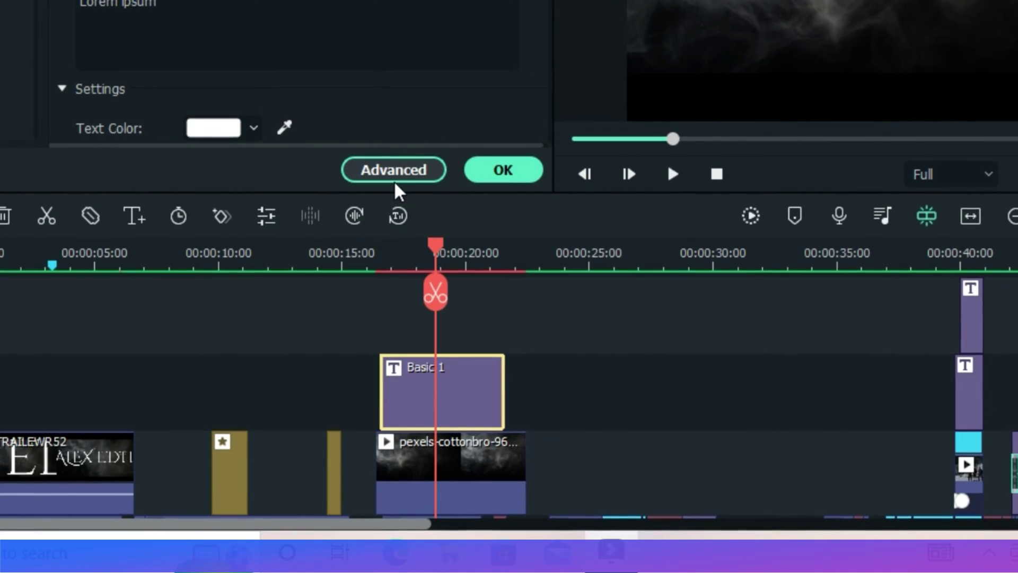
{"action": "left_click", "coordinate": [373, 178]}
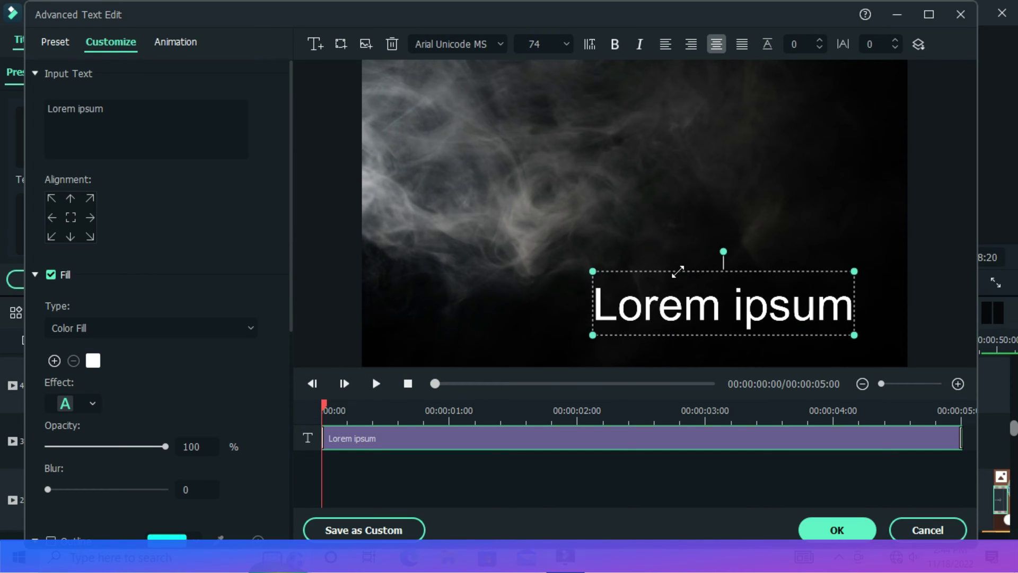
{"action": "left_click_drag", "start_coordinate": [698, 306], "coordinate": [672, 248]}
{"action": "type", "text": "ULPRITS"}
Step: Set the font of the CULPRITS text to Changa One Italic
{"action": "left_click", "coordinate": [457, 44]}
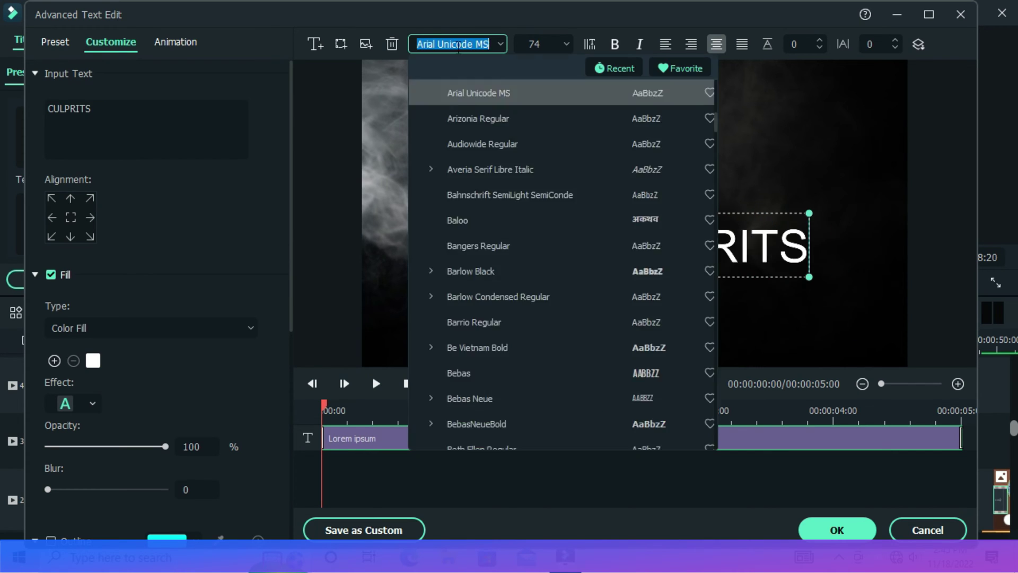
{"action": "scroll", "coordinate": [486, 375], "scroll_direction": "down", "scroll_amount": 12}
{"action": "scroll", "coordinate": [494, 396], "scroll_direction": "up", "scroll_amount": 3}
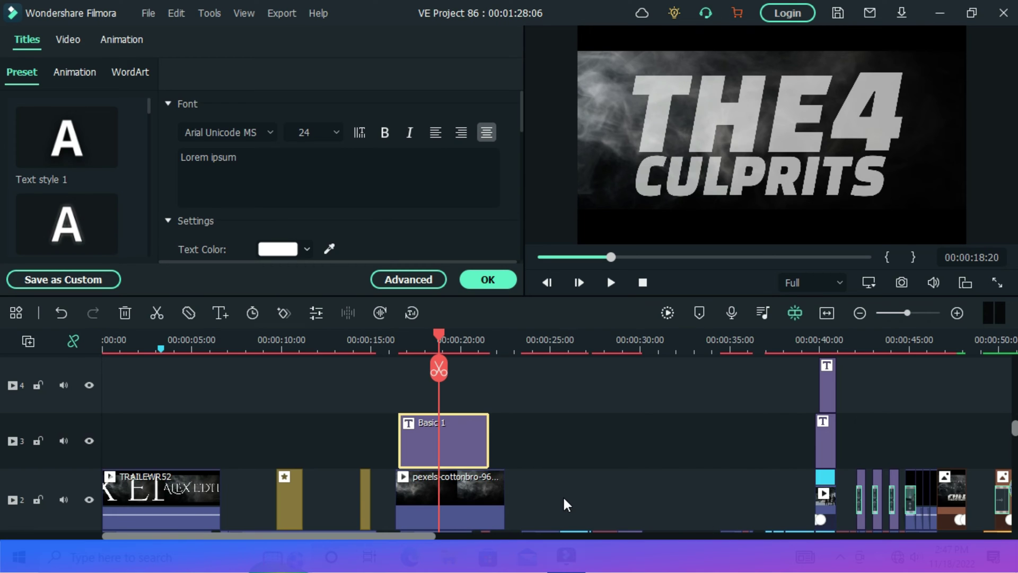
Step: Move the THE 4 CULPRITS title up to track 4 and place the Black sample colour beneath it on track 3
{"action": "scroll", "coordinate": [564, 504], "scroll_direction": "up", "scroll_amount": 1}
{"action": "left_click_drag", "start_coordinate": [452, 479], "coordinate": [440, 407]}
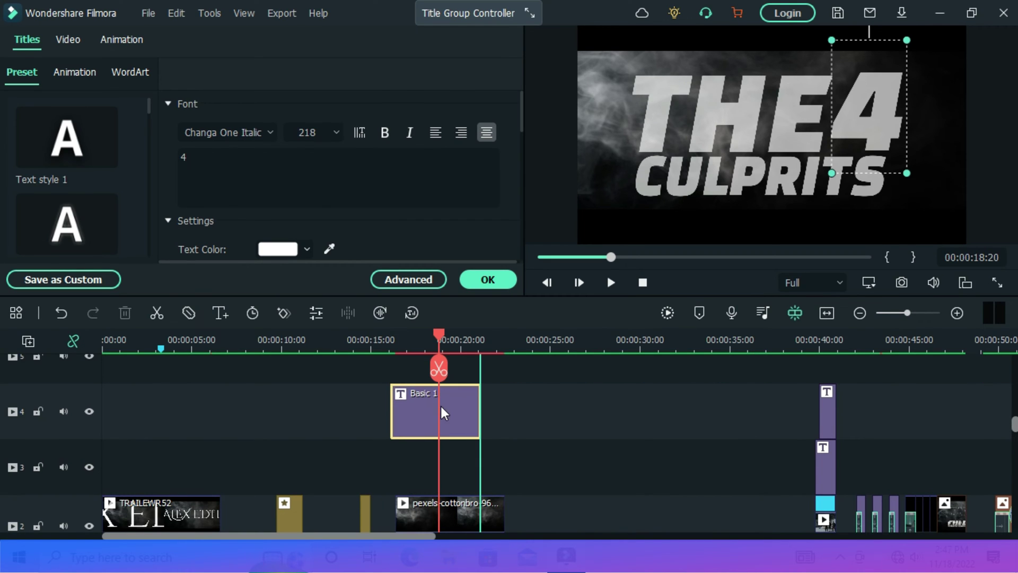
{"action": "left_click", "coordinate": [488, 279]}
{"action": "left_click", "coordinate": [64, 232]}
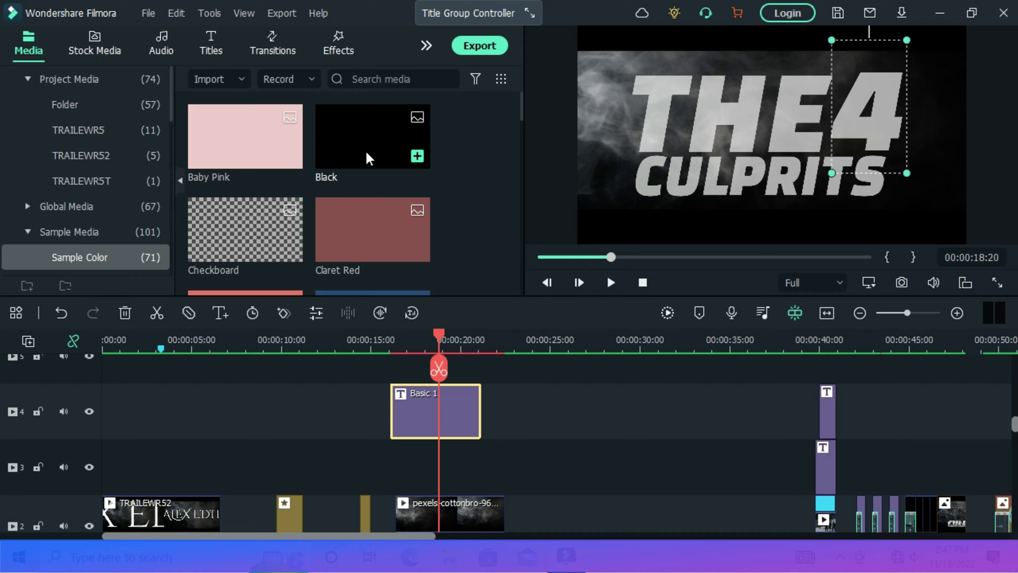
{"action": "left_click_drag", "start_coordinate": [376, 139], "coordinate": [384, 467]}
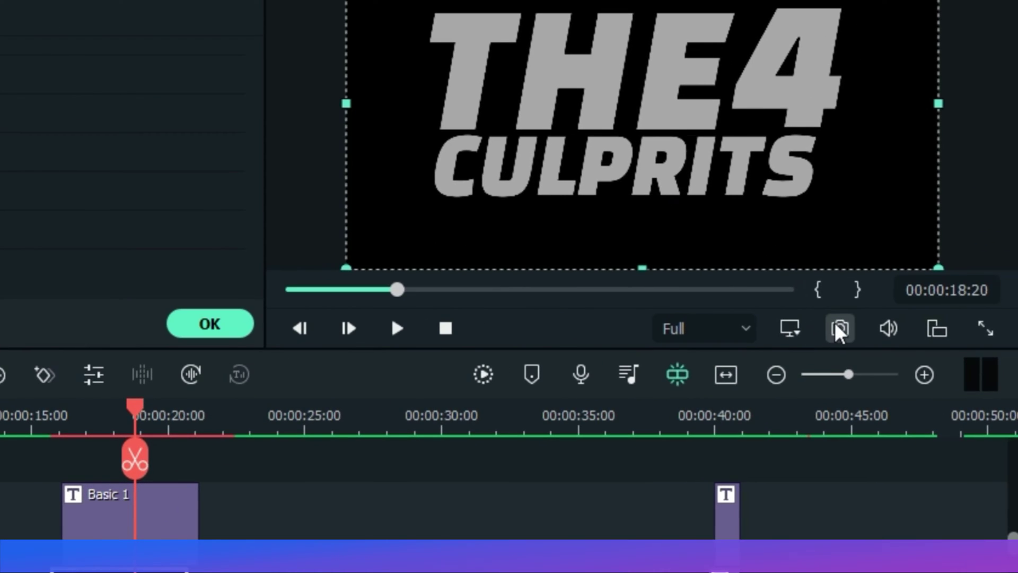
Step: Take a snapshot of the title over black, then delete the title and the Black clip from the timeline
{"action": "left_click", "coordinate": [837, 329]}
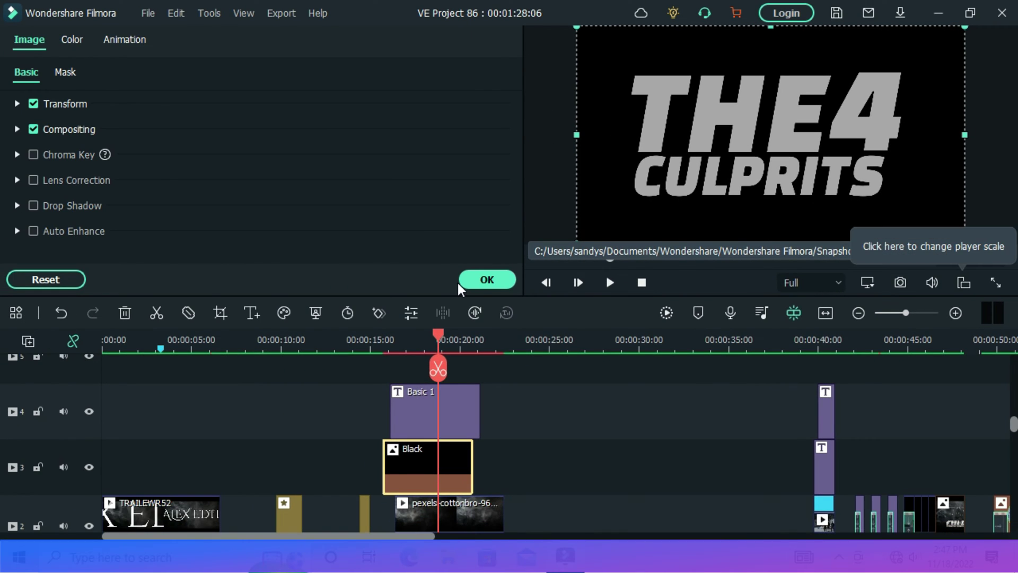
{"action": "left_click", "coordinate": [486, 280]}
{"action": "left_click", "coordinate": [413, 424]}
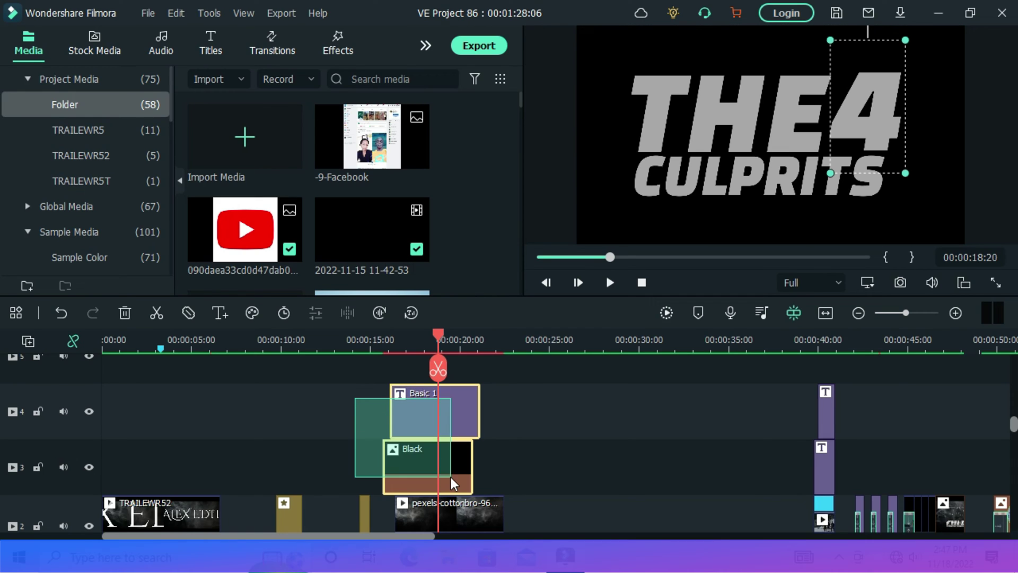
{"action": "left_click", "coordinate": [125, 314]}
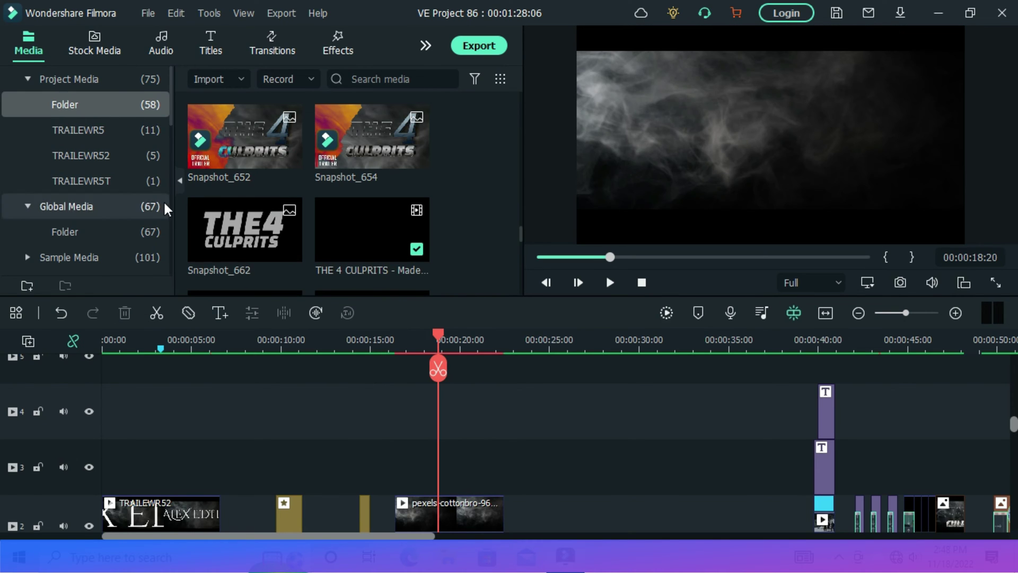
Step: Place Snapshot_662 on track 3 above the smoke clip and set its blending mode to Darken
{"action": "left_click_drag", "start_coordinate": [339, 290], "coordinate": [403, 474]}
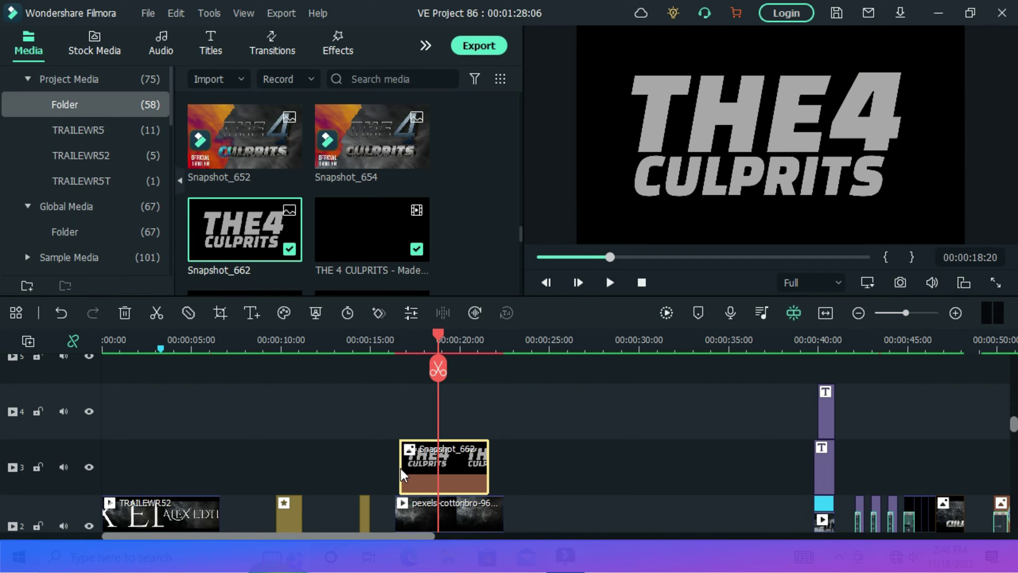
{"action": "double_click", "coordinate": [469, 464]}
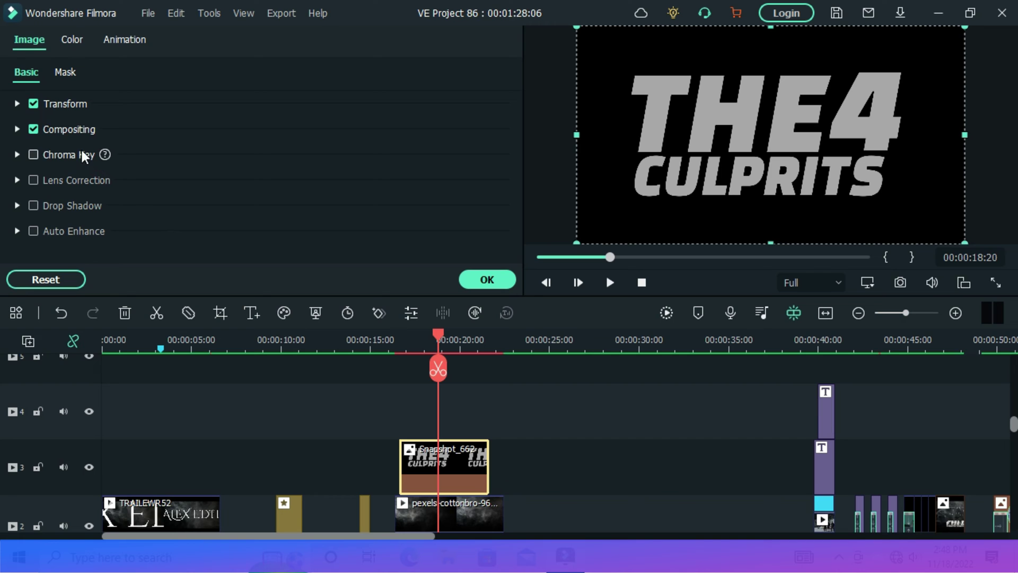
{"action": "left_click", "coordinate": [18, 130]}
{"action": "left_click", "coordinate": [204, 180]}
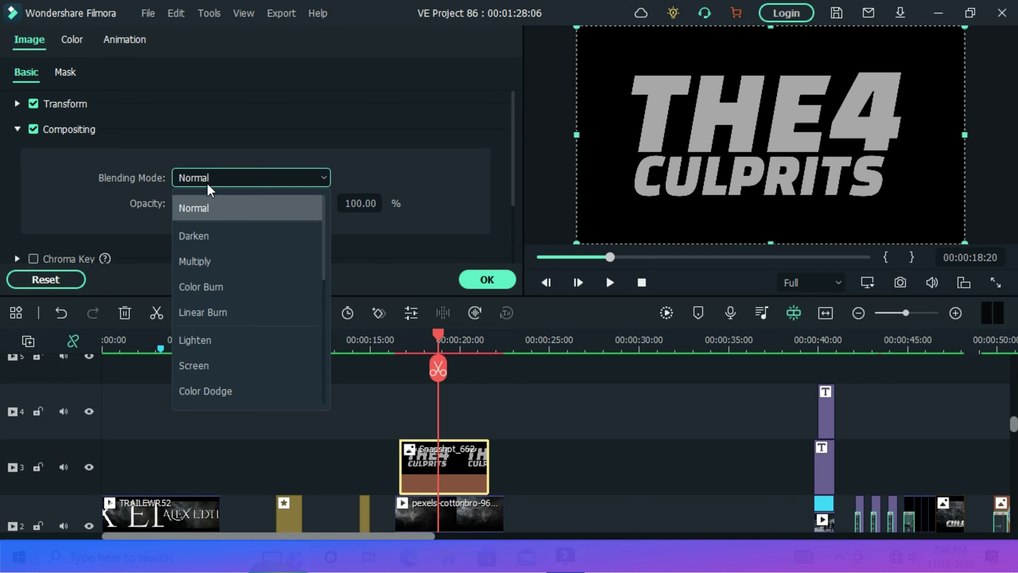
{"action": "left_click", "coordinate": [212, 231]}
{"action": "key", "text": "space"}
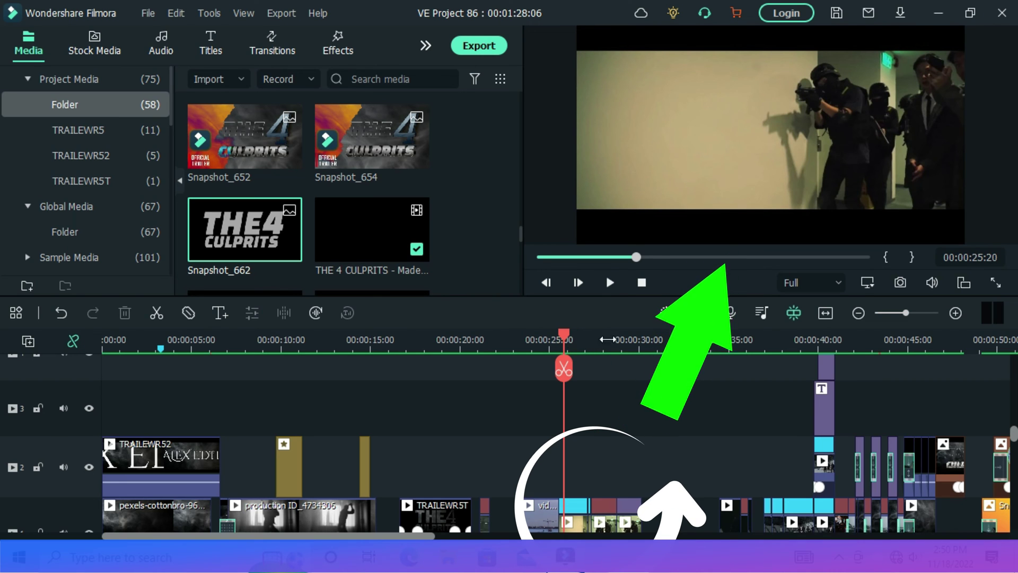
Step: Preview the pexels-alan-w-8671564 clip and place it on track 2 above the footage around 00:00:28
{"action": "left_click", "coordinate": [631, 339]}
{"action": "left_click", "coordinate": [613, 348]}
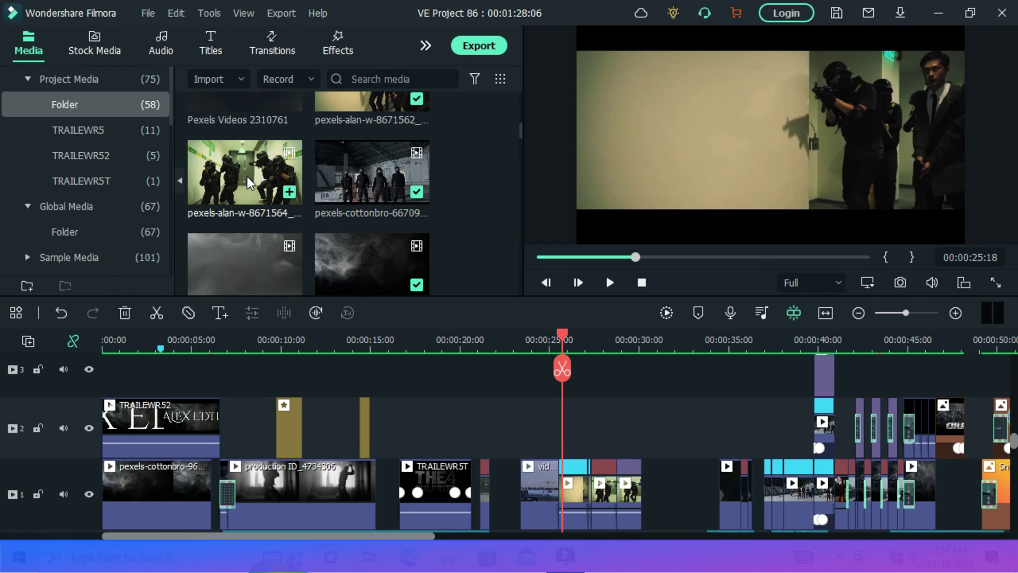
{"action": "left_click", "coordinate": [227, 182]}
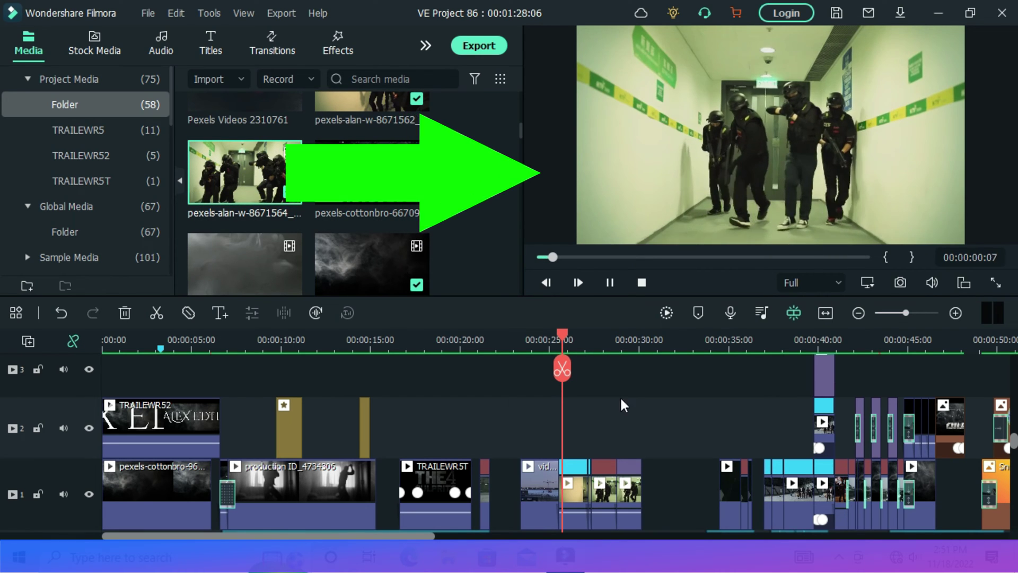
{"action": "key", "text": "space"}
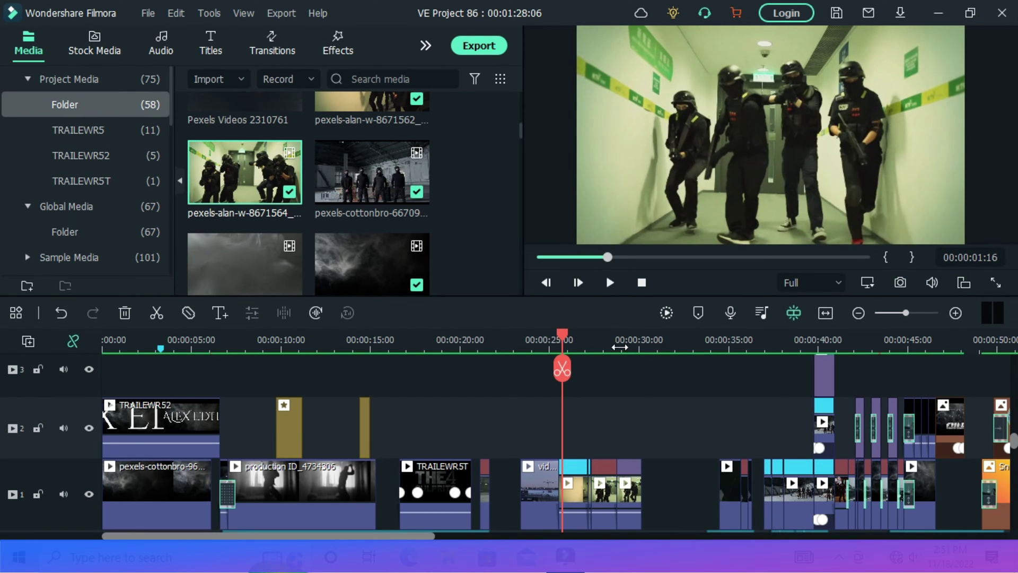
{"action": "left_click", "coordinate": [605, 342]}
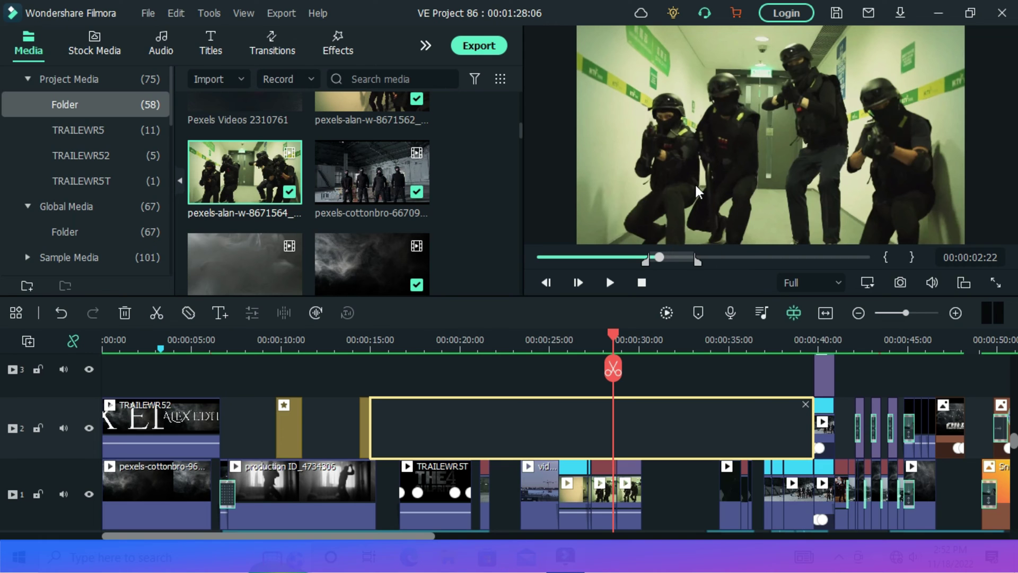
{"action": "left_click_drag", "start_coordinate": [699, 191], "coordinate": [688, 386]}
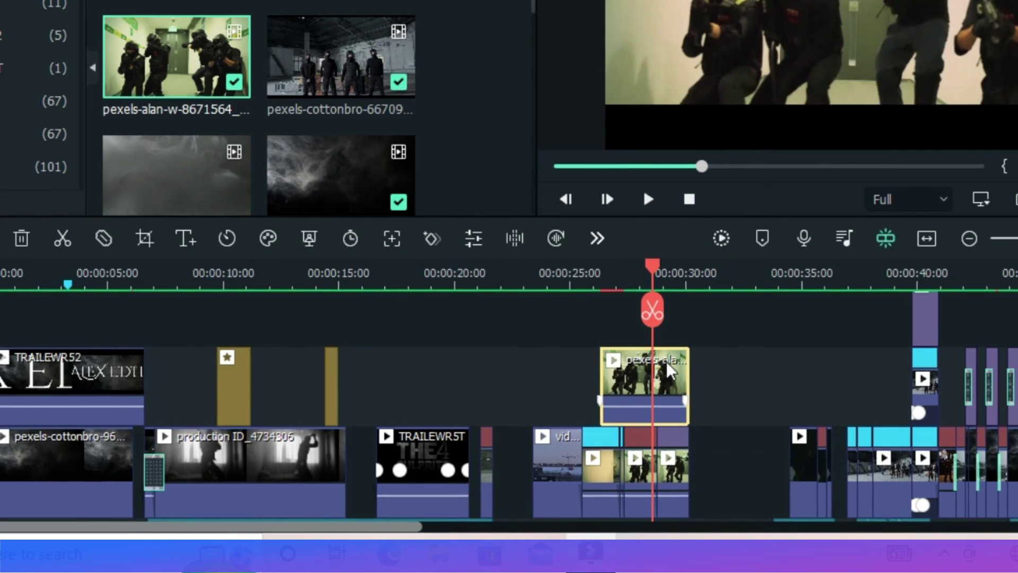
Step: Color match the pexels-alan-w-8671564 clip on track 2 to the reference frame at 00:00:25:12
{"action": "double_click", "coordinate": [649, 379]}
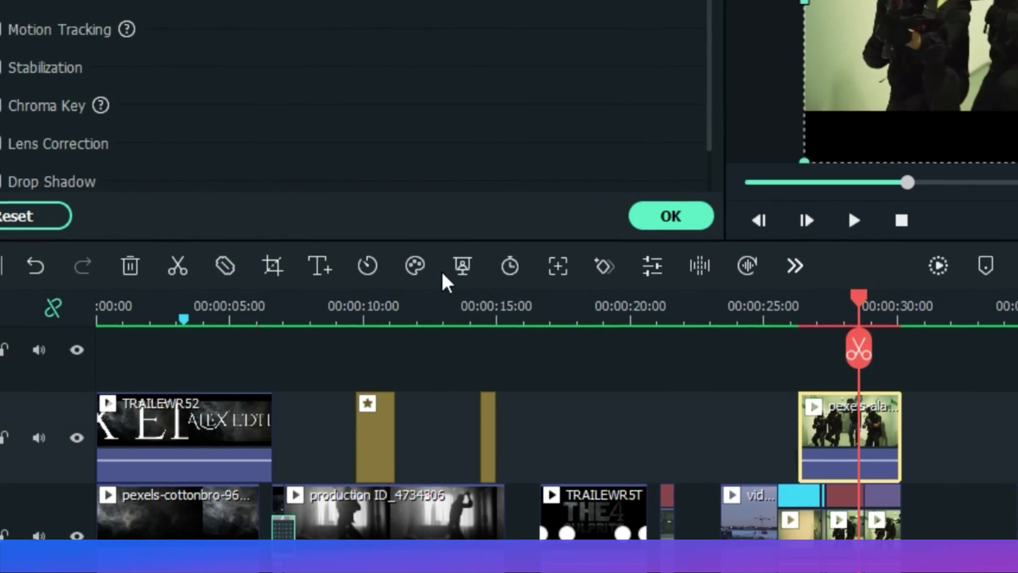
{"action": "left_click", "coordinate": [415, 266]}
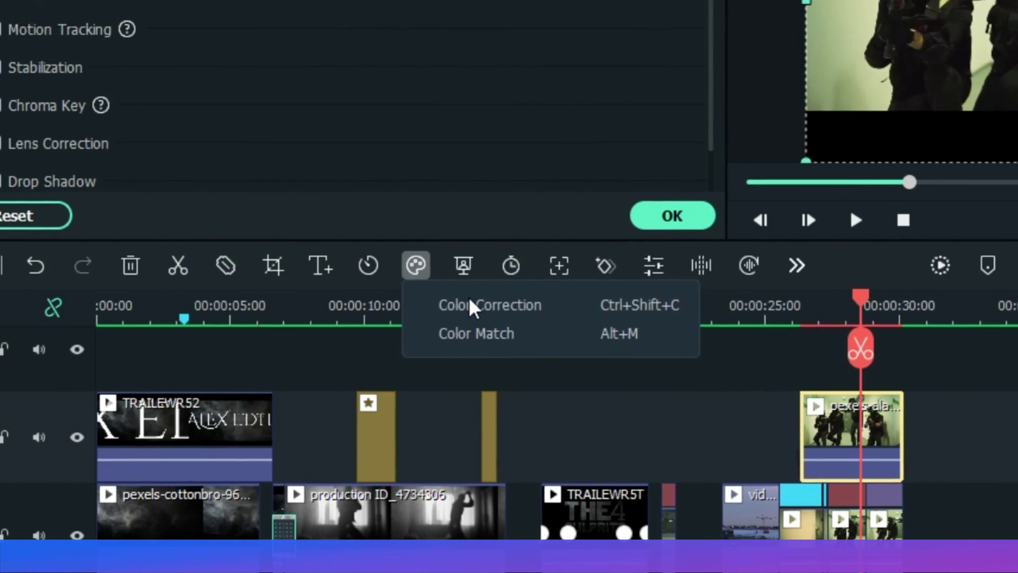
{"action": "left_click", "coordinate": [502, 334]}
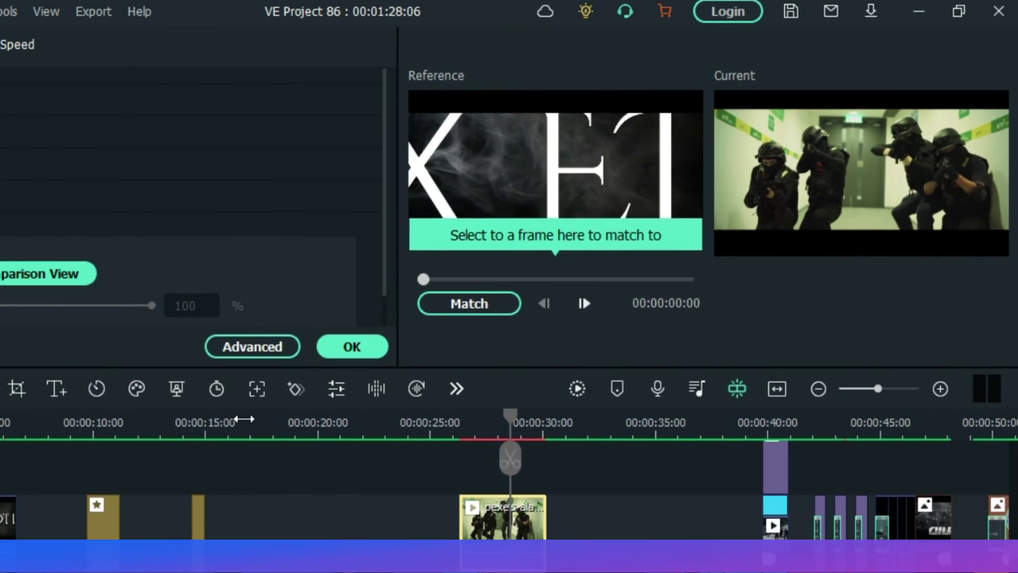
{"action": "left_click_drag", "start_coordinate": [424, 279], "coordinate": [499, 300]}
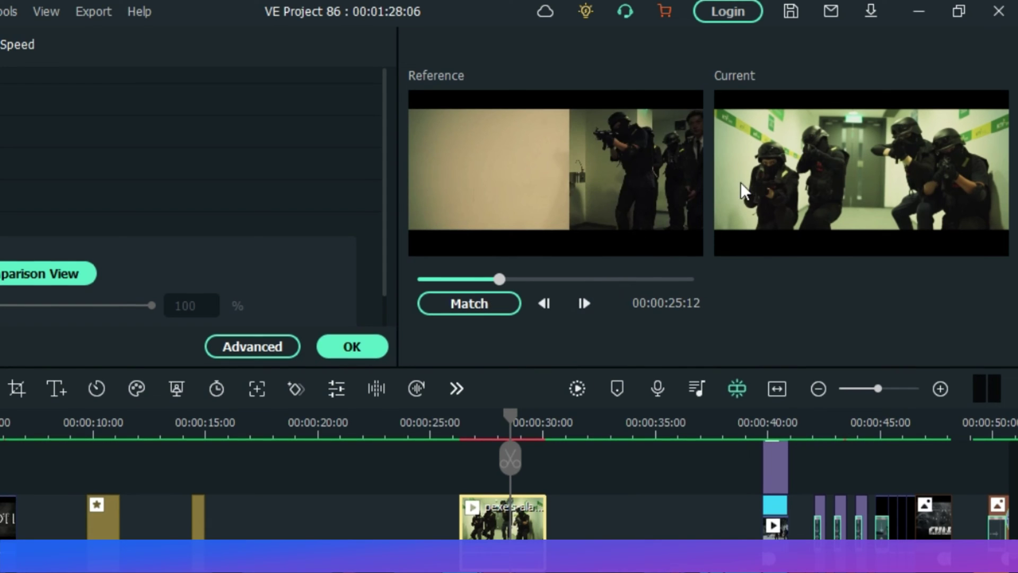
{"action": "left_click", "coordinate": [503, 301]}
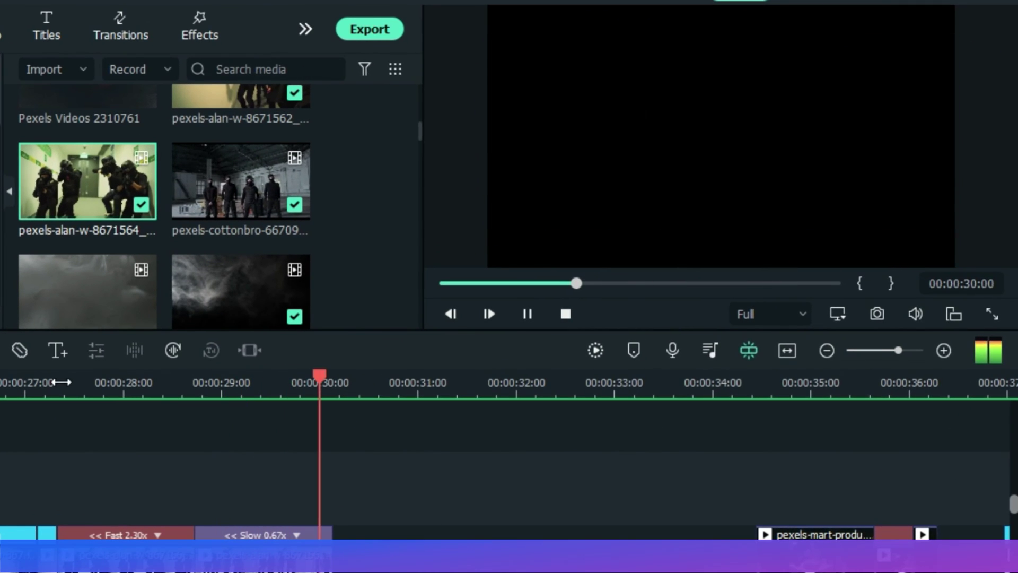
Step: Preview the pexels-alan-w-8671564 source clip and play the speed-ramped footage from around 00:00:27
{"action": "double_click", "coordinate": [84, 193]}
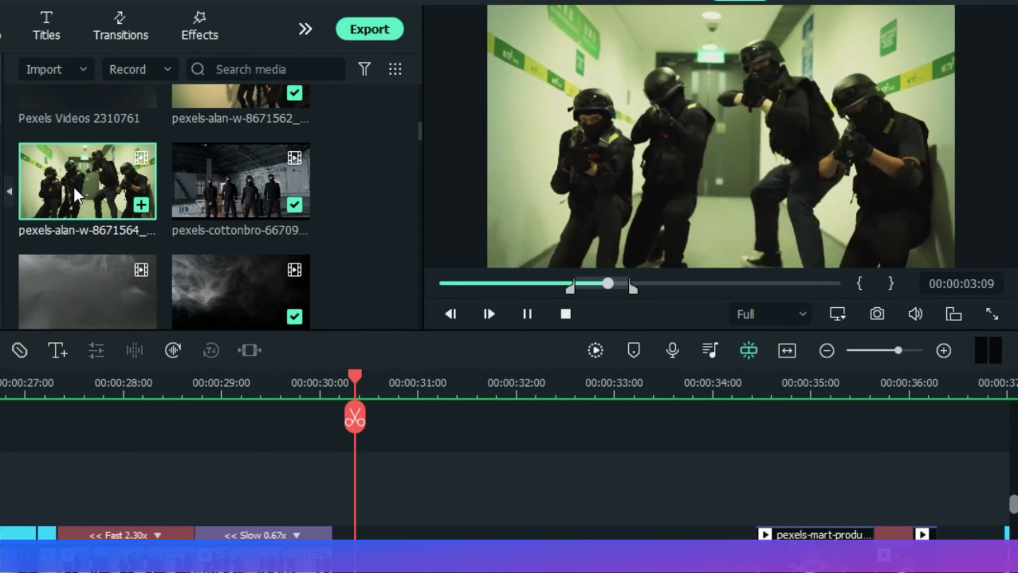
{"action": "left_click", "coordinate": [58, 382]}
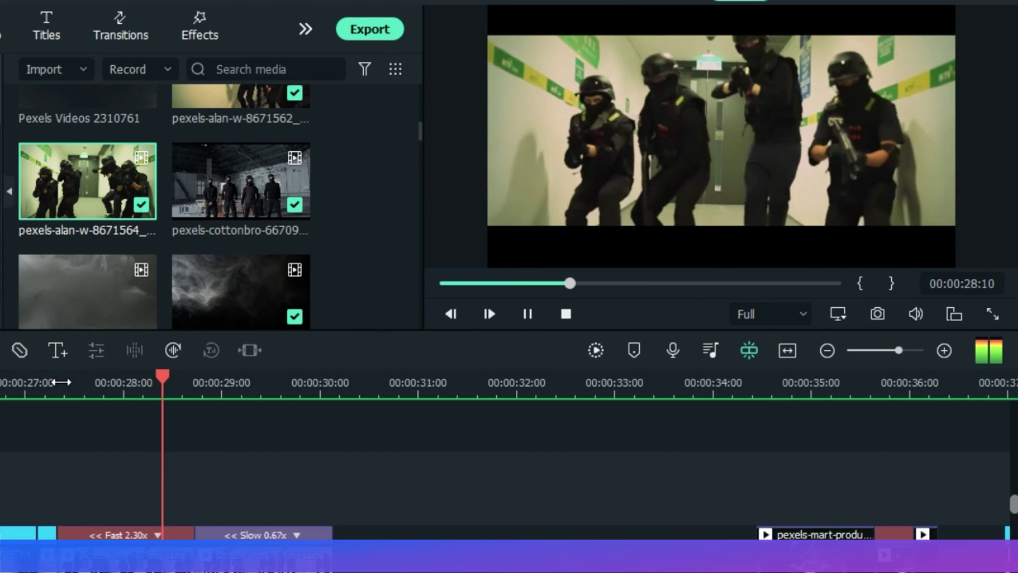
{"action": "key", "text": "space"}
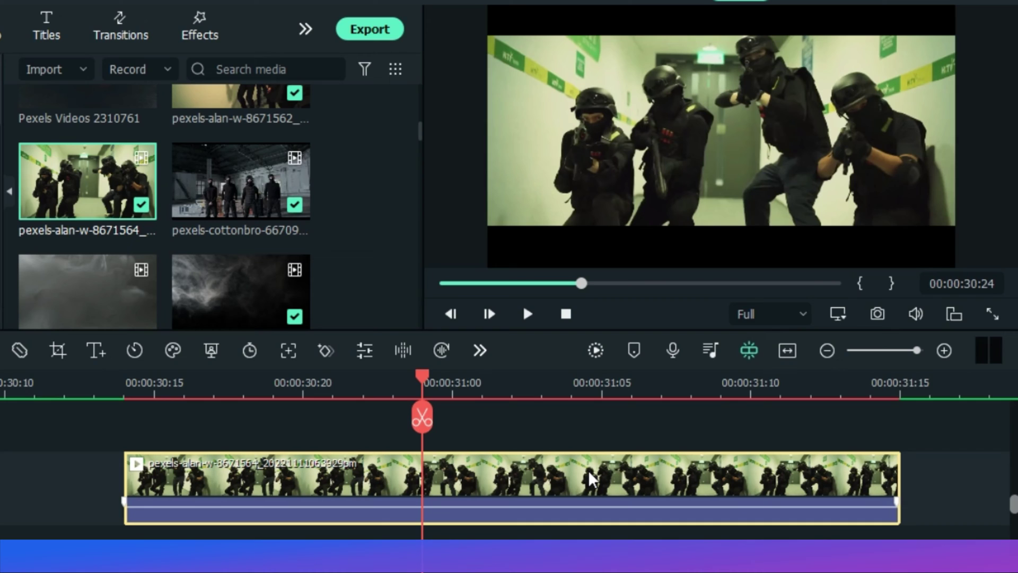
Step: Turn on Reverse Speed for the pexels-alan-w-8671564 clip on track 2 at about 00:00:30:14
{"action": "double_click", "coordinate": [590, 477]}
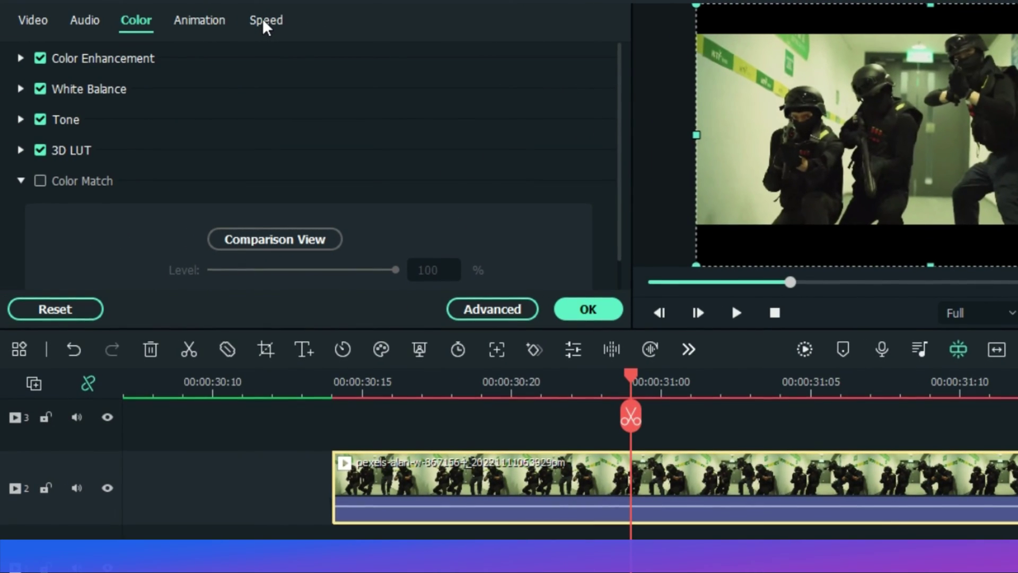
{"action": "left_click", "coordinate": [265, 26]}
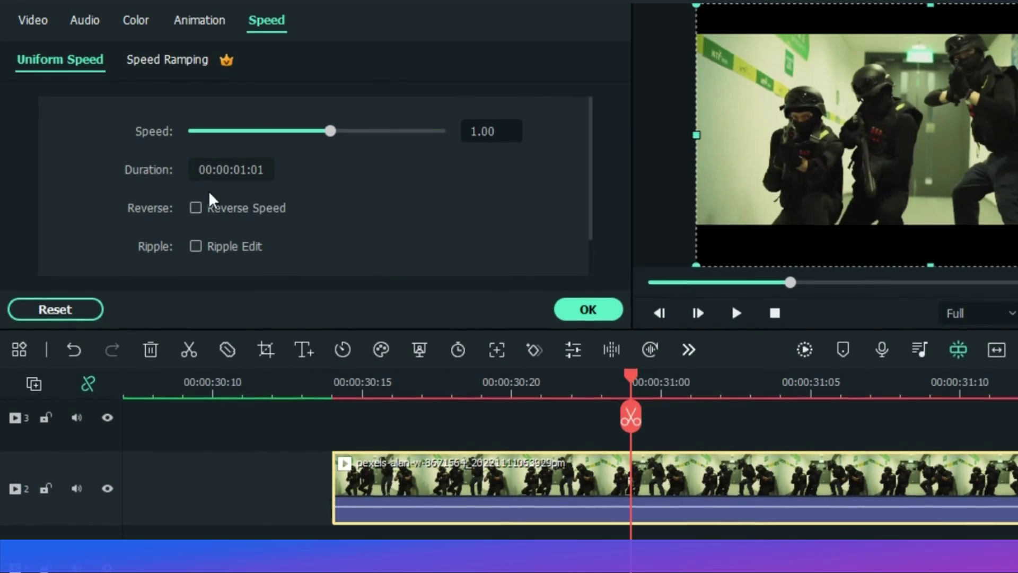
{"action": "left_click", "coordinate": [196, 208]}
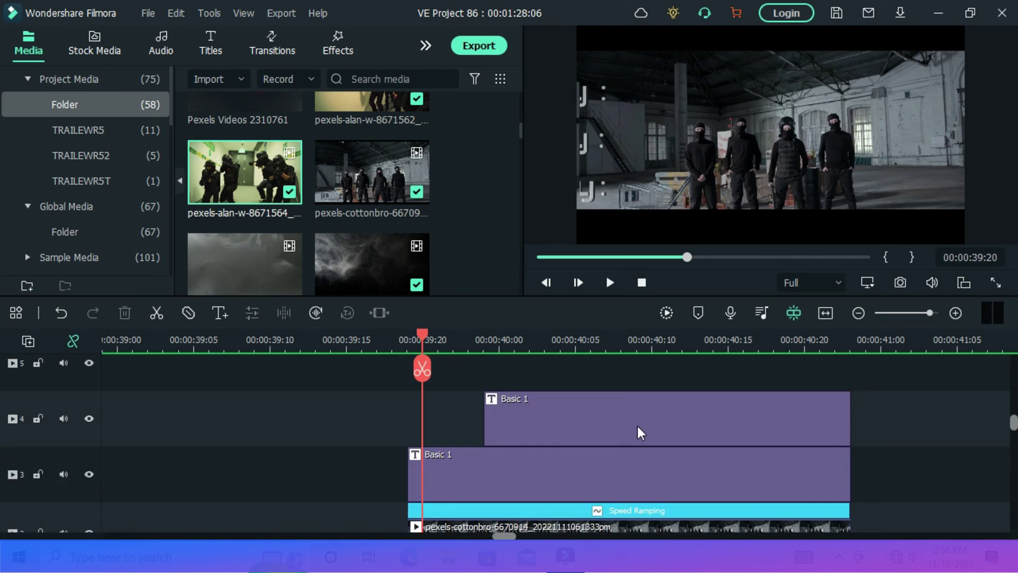
Step: Play through the credit titles and the split-screen reveal over the pexels-cottonbro-6670914 clip from 00:00:39:20
{"action": "scroll", "coordinate": [639, 428], "scroll_direction": "up", "scroll_amount": 1}
{"action": "scroll", "coordinate": [638, 428], "scroll_direction": "down", "scroll_amount": 2}
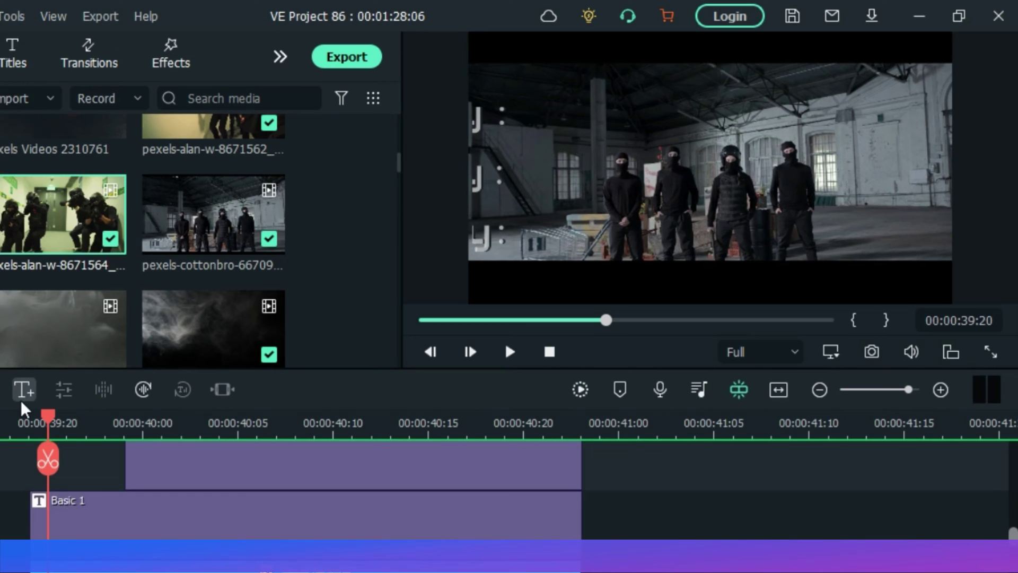
{"action": "left_click_drag", "start_coordinate": [61, 429], "coordinate": [186, 548]}
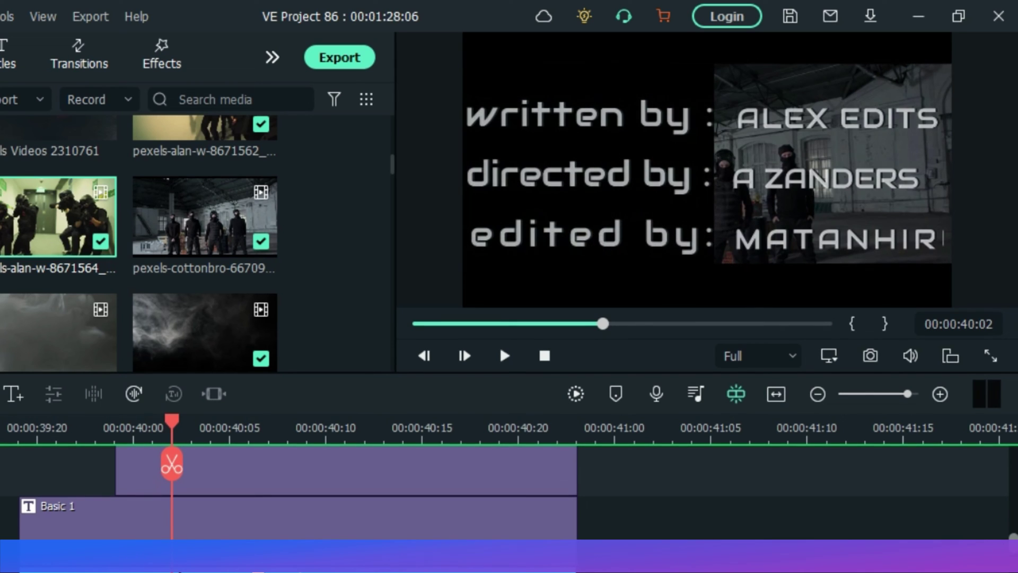
{"action": "key", "text": "space"}
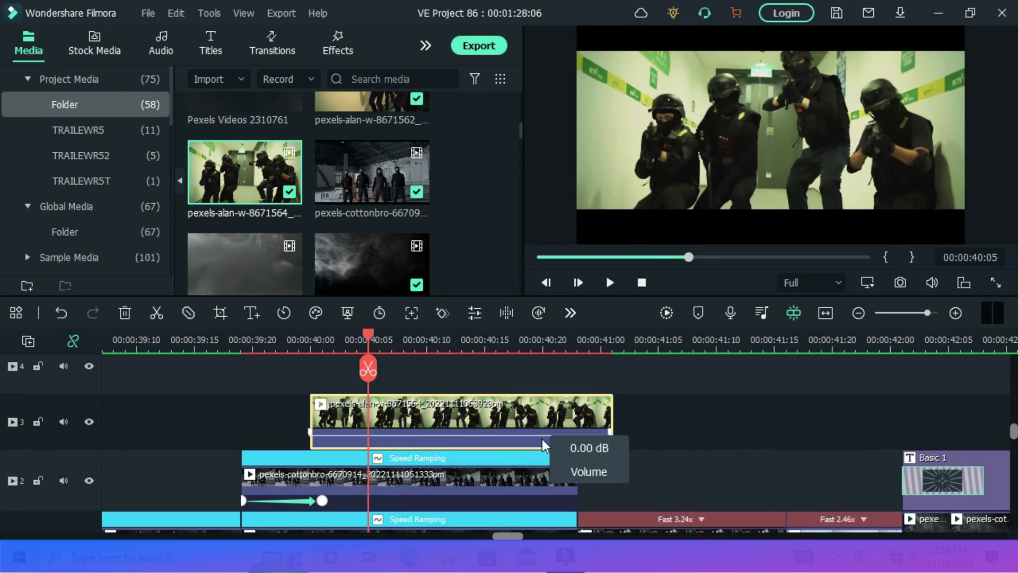
{"action": "scroll", "coordinate": [542, 445], "scroll_direction": "up", "scroll_amount": 1}
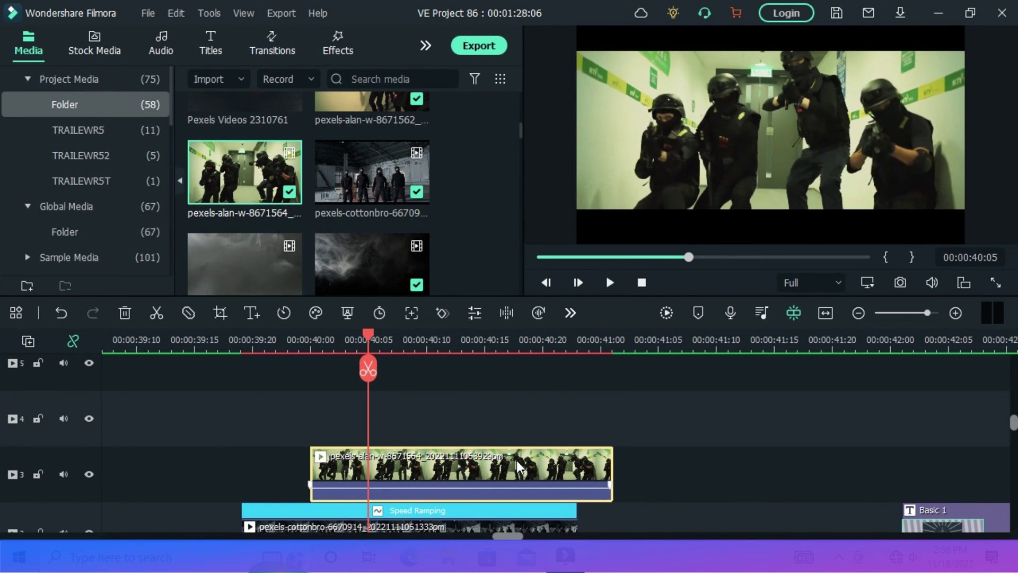
Step: Apply a Single line mask to the pexels-alan-w-8671564 clip on track 3
{"action": "key", "text": "ctrl+r"}
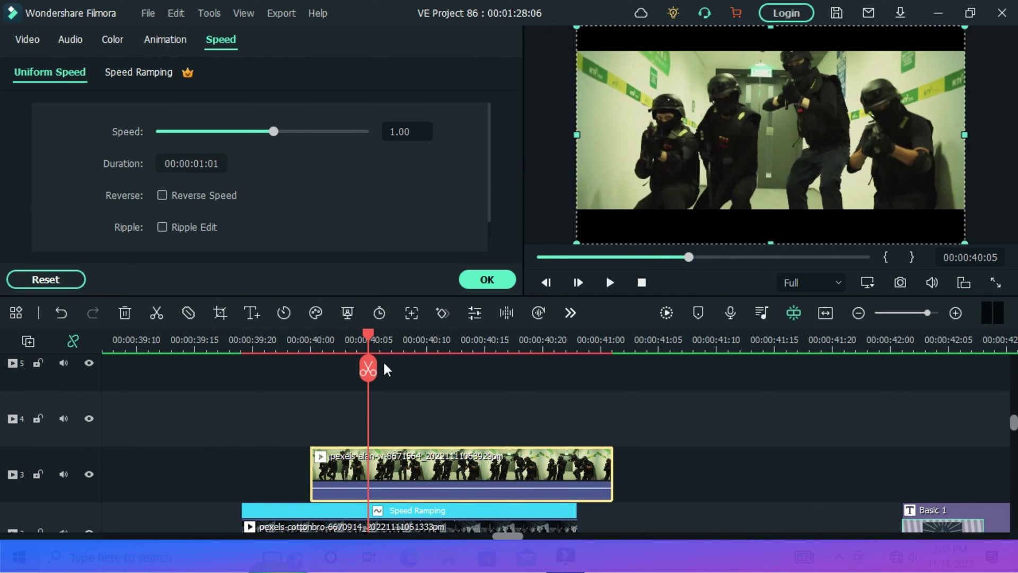
{"action": "left_click", "coordinate": [24, 40]}
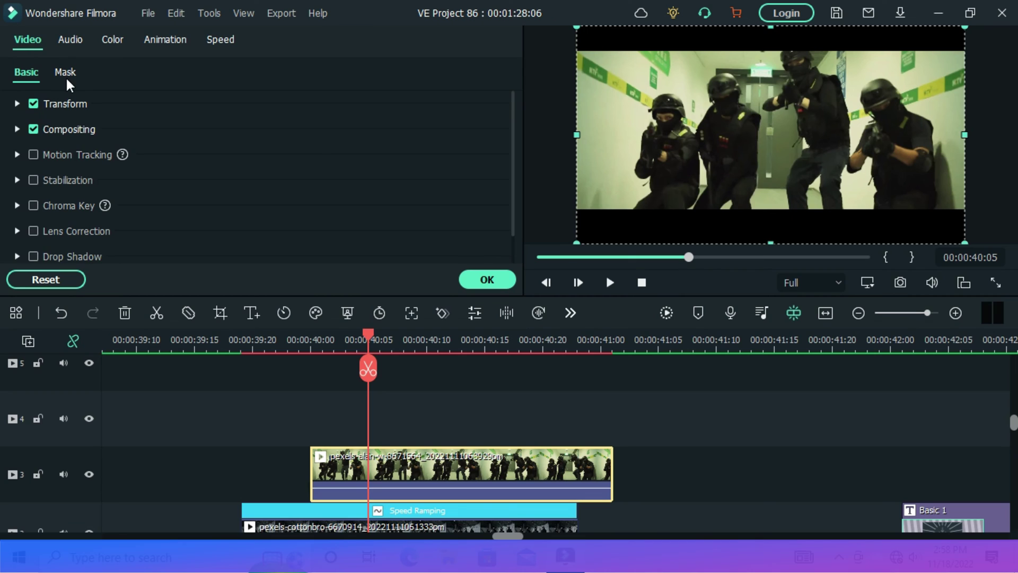
{"action": "left_click", "coordinate": [65, 72]}
{"action": "left_click", "coordinate": [163, 209]}
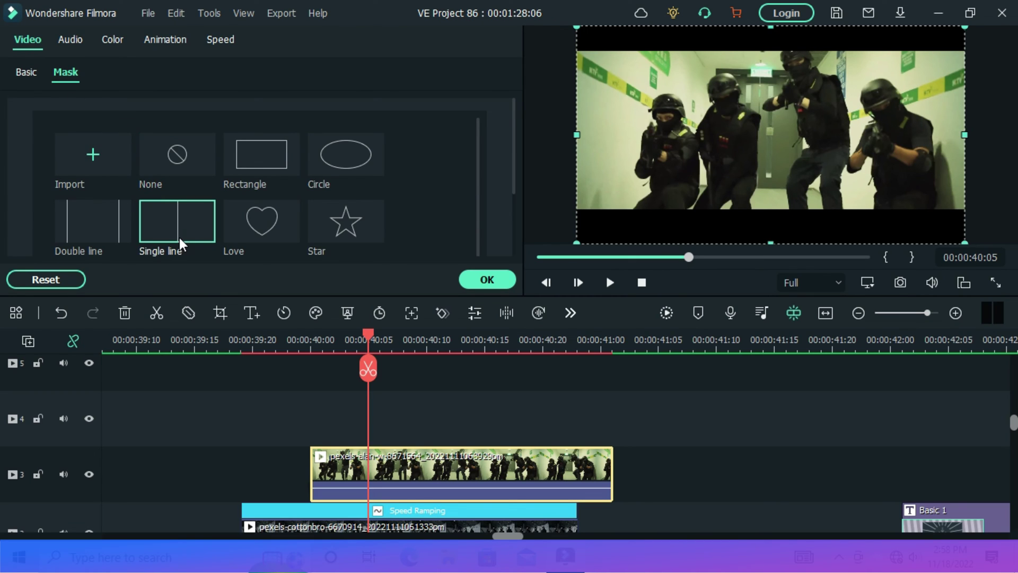
Step: Copy the masked clip from track 3, paste it on track 4 and align it with the original at 00:00:40:00
{"action": "right_click", "coordinate": [440, 467]}
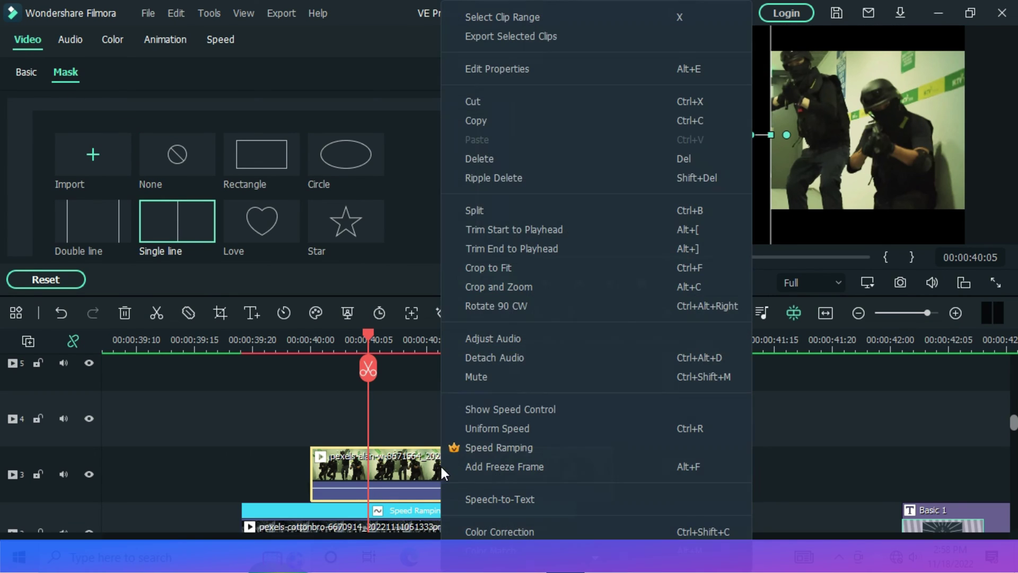
{"action": "left_click", "coordinate": [482, 124]}
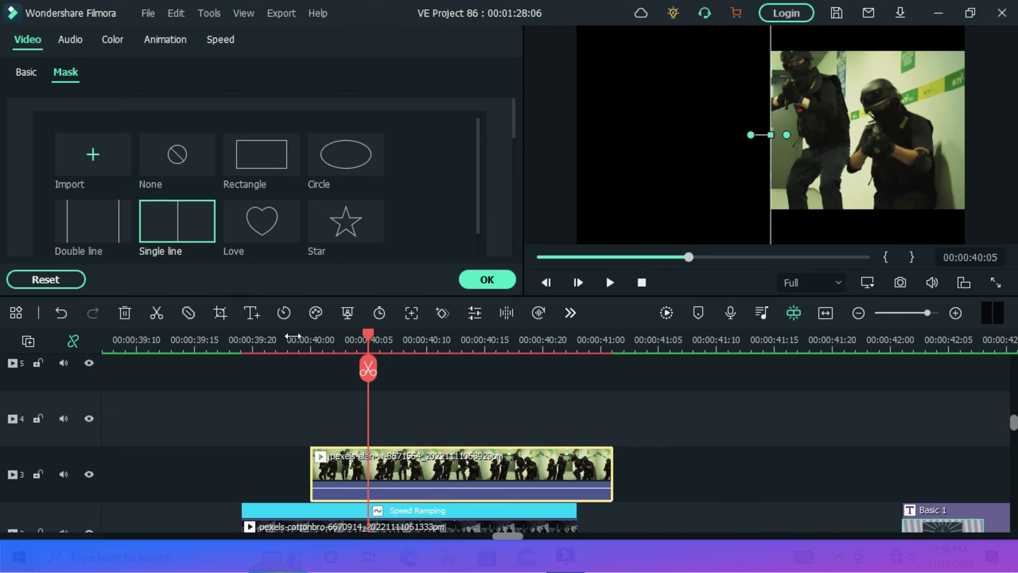
{"action": "left_click", "coordinate": [296, 337]}
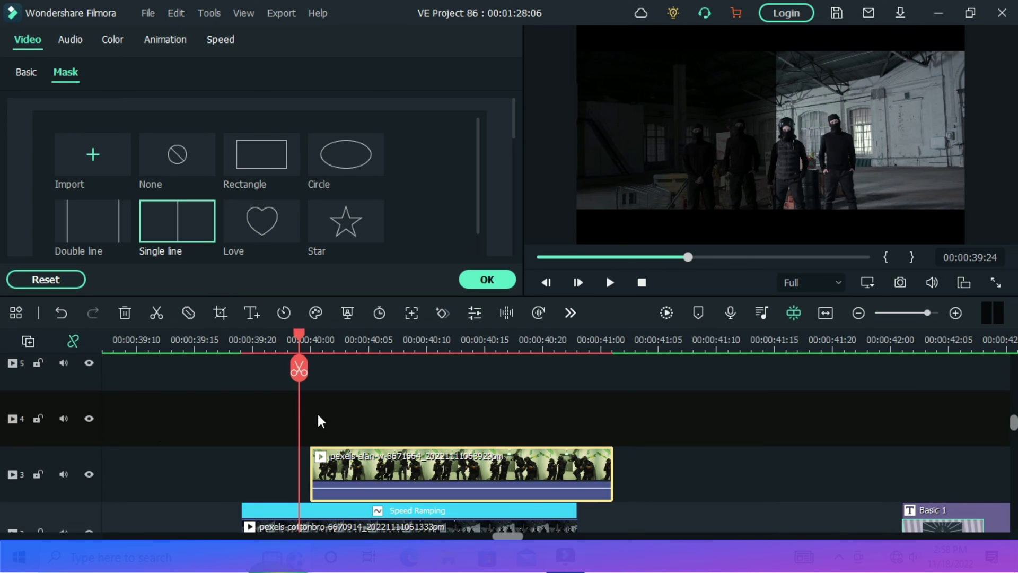
{"action": "right_click", "coordinate": [317, 412]}
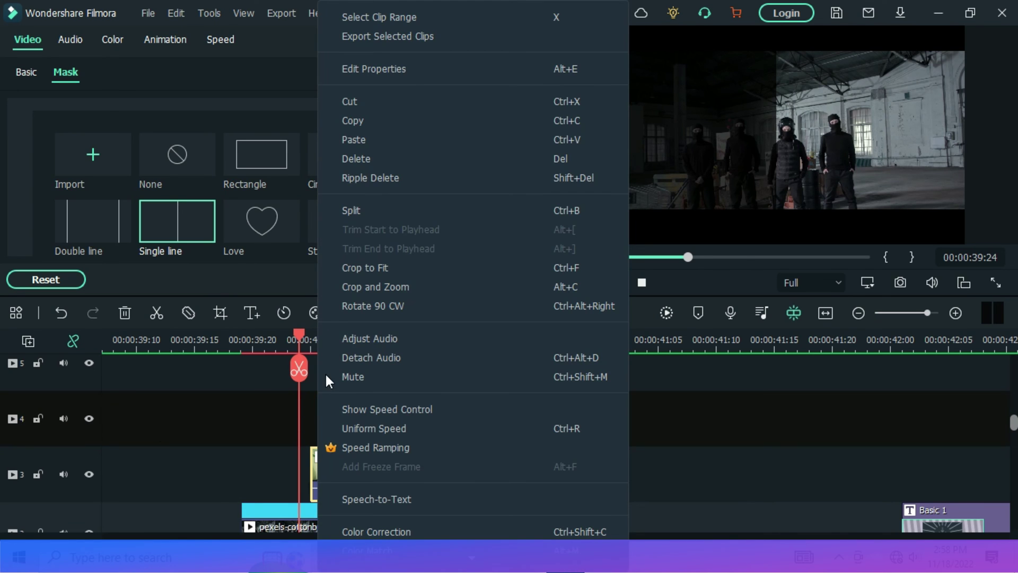
{"action": "left_click", "coordinate": [375, 138]}
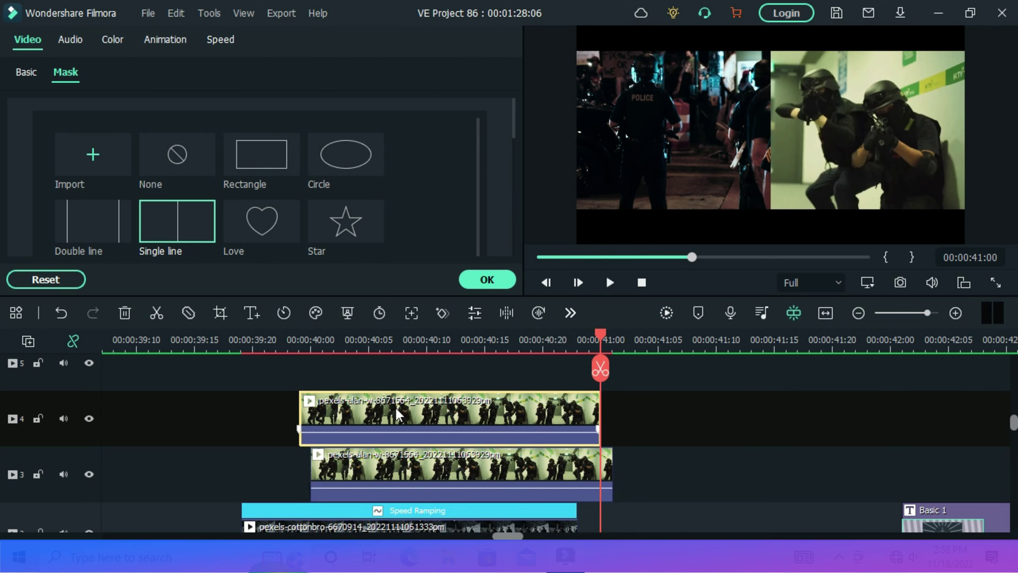
{"action": "left_click_drag", "start_coordinate": [397, 415], "coordinate": [410, 415]}
Step: Invert the Single line mask on the track 4 copy
{"action": "scroll", "coordinate": [127, 114], "scroll_direction": "down", "scroll_amount": 5}
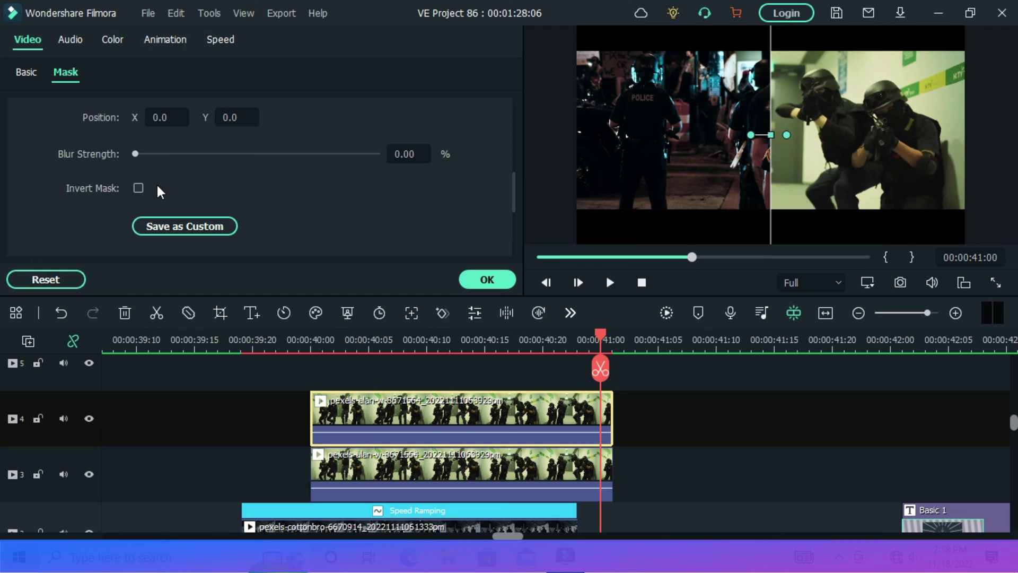
{"action": "left_click", "coordinate": [137, 187]}
{"action": "scroll", "coordinate": [202, 408], "scroll_direction": "up", "scroll_amount": 1}
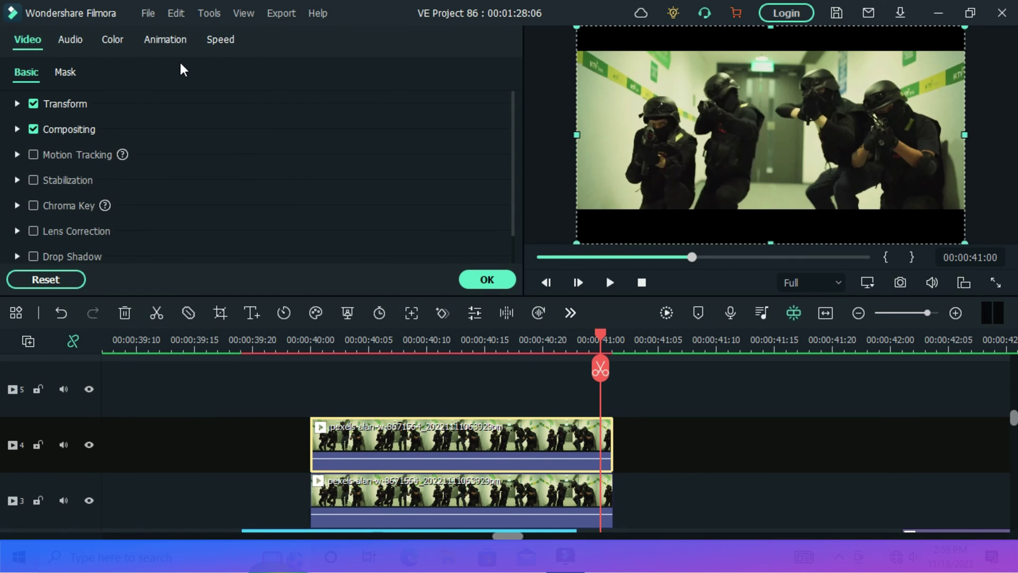
Step: Apply the Fade Out animation to the track 4 clip from its start and to the track 3 clip from about 00:00:40:05
{"action": "left_click", "coordinate": [171, 41]}
{"action": "left_click_drag", "start_coordinate": [186, 172], "coordinate": [354, 362]}
{"action": "left_click_drag", "start_coordinate": [325, 436], "coordinate": [304, 441]}
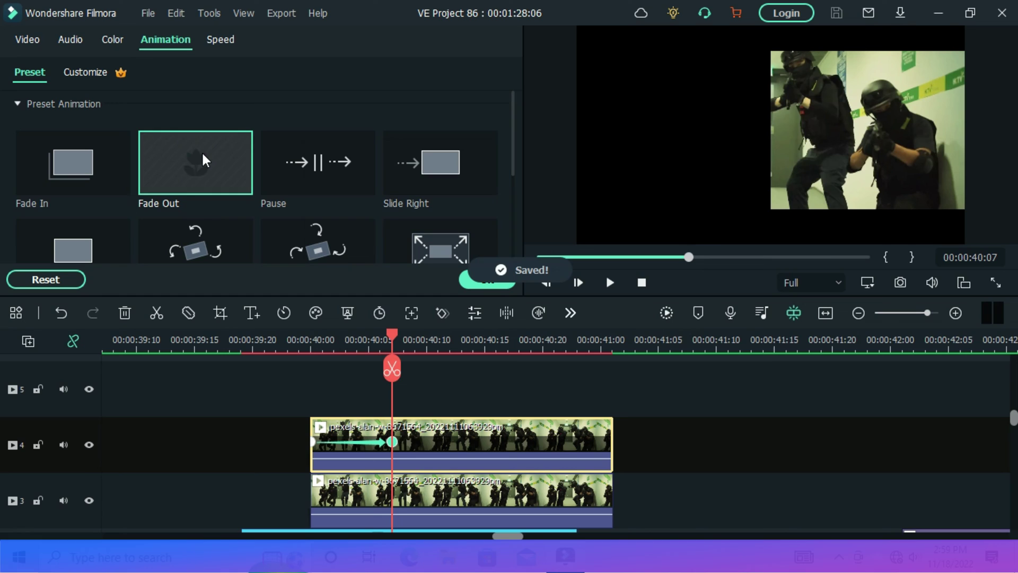
{"action": "left_click_drag", "start_coordinate": [204, 161], "coordinate": [366, 492]}
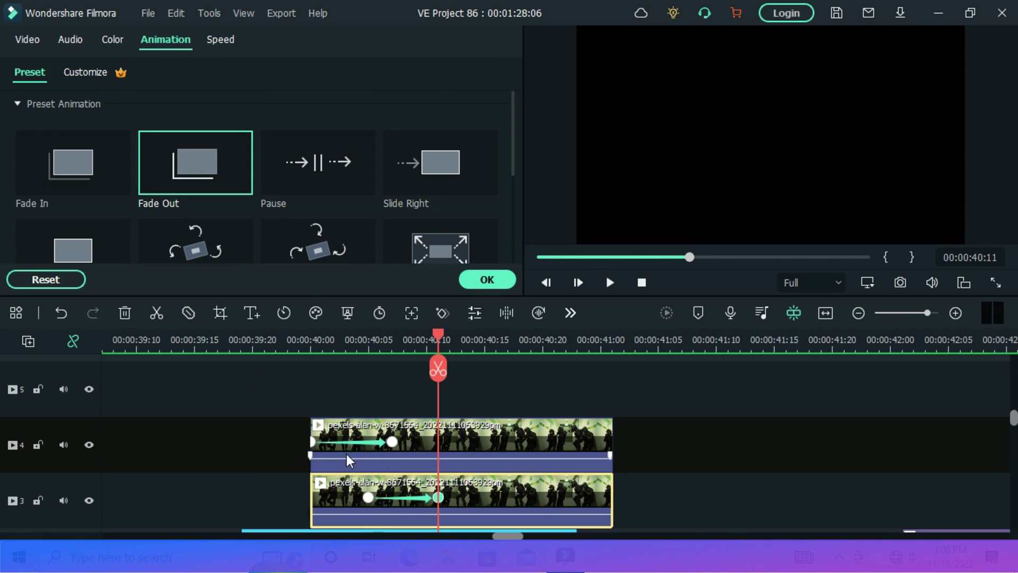
{"action": "left_click_drag", "start_coordinate": [299, 346], "coordinate": [439, 395]}
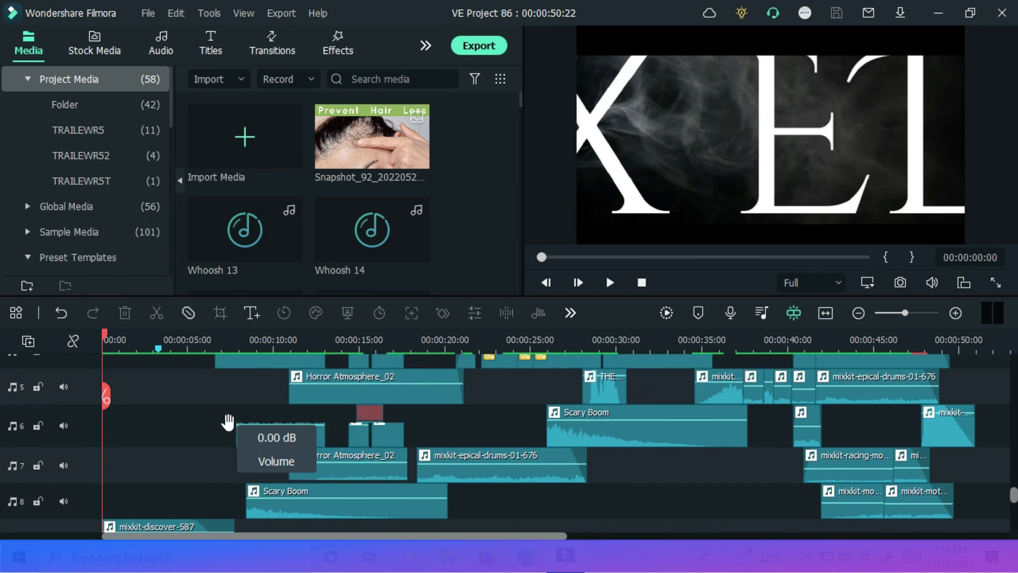
{"action": "scroll", "coordinate": [161, 410], "scroll_direction": "up", "scroll_amount": 5}
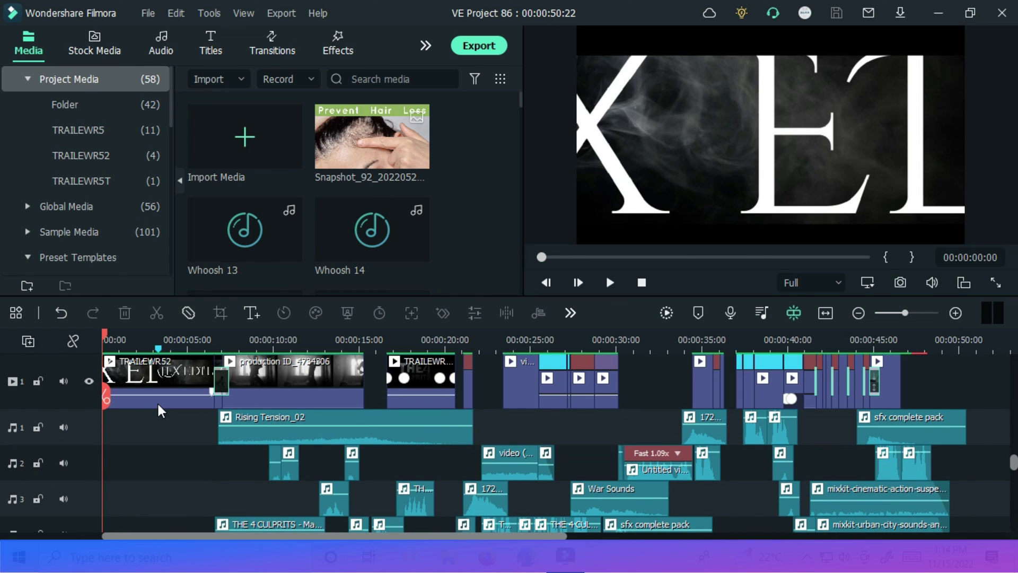